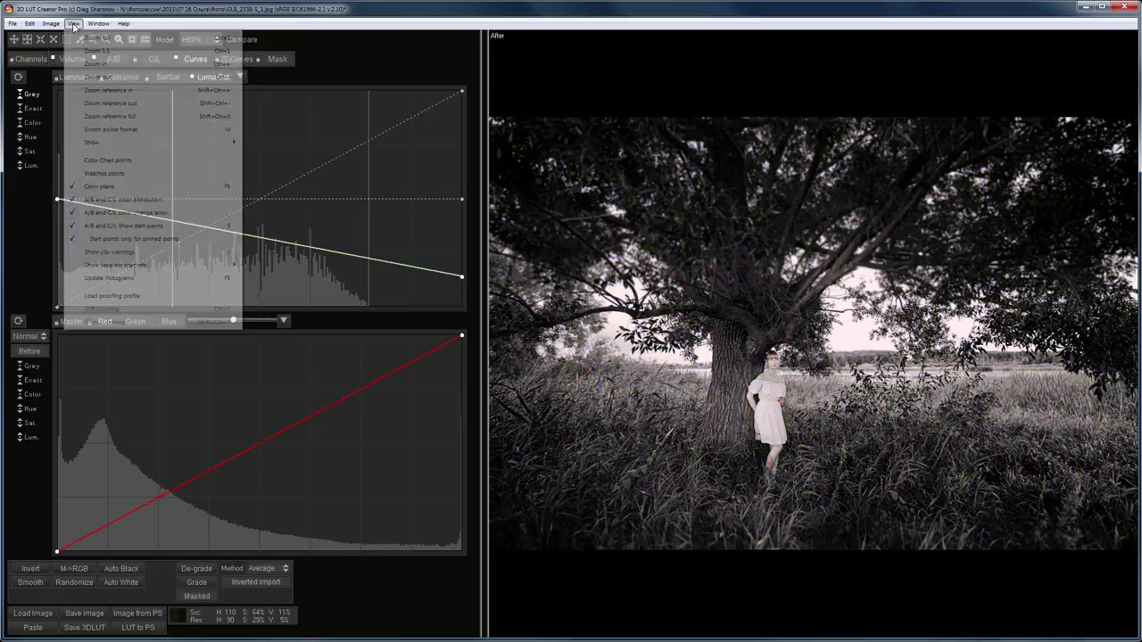
# - Turn off separate-channel display so the tree photo shows in full colour with the A/B grid
pyautogui.moveTo(176, 268)
pyautogui.click(286, 312)
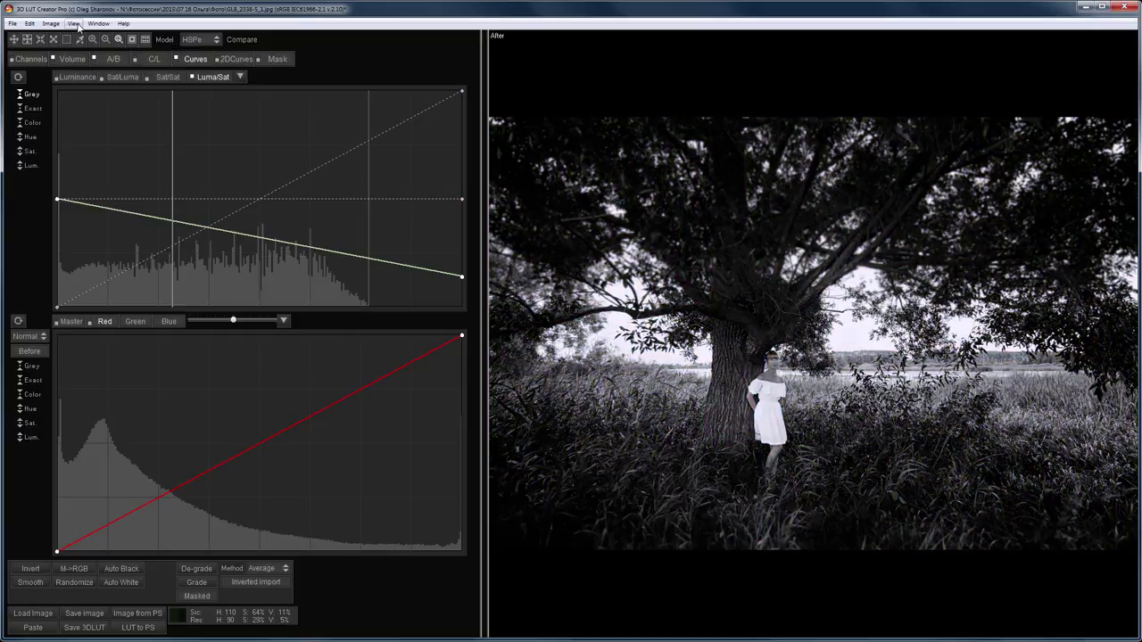
pyautogui.click(76, 24)
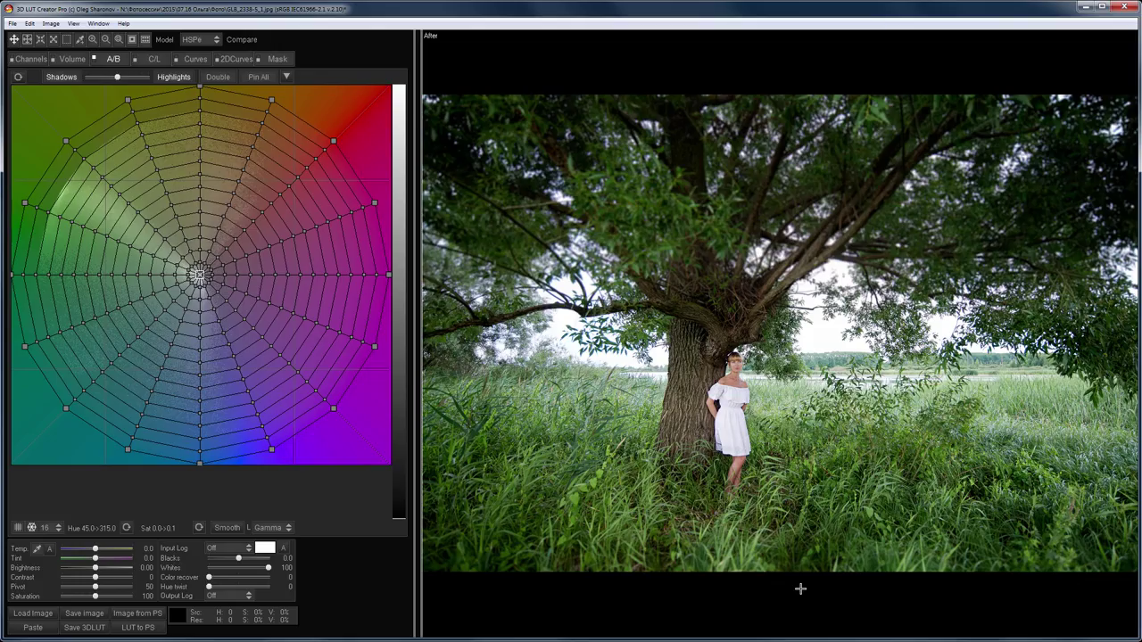
pyautogui.click(95, 24)
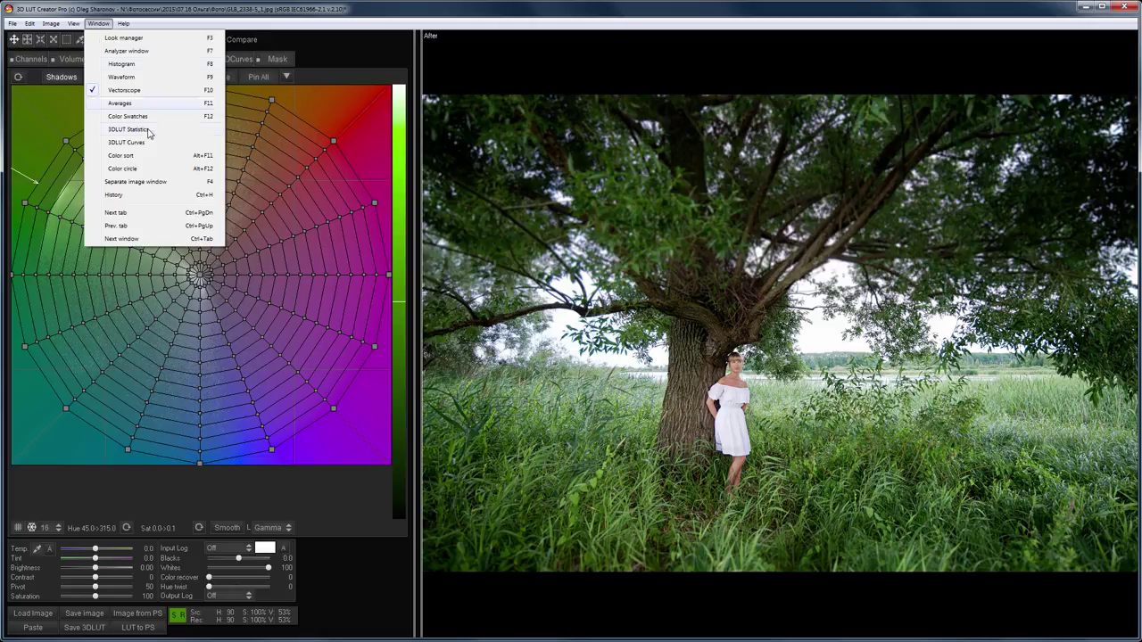
pyautogui.click(154, 181)
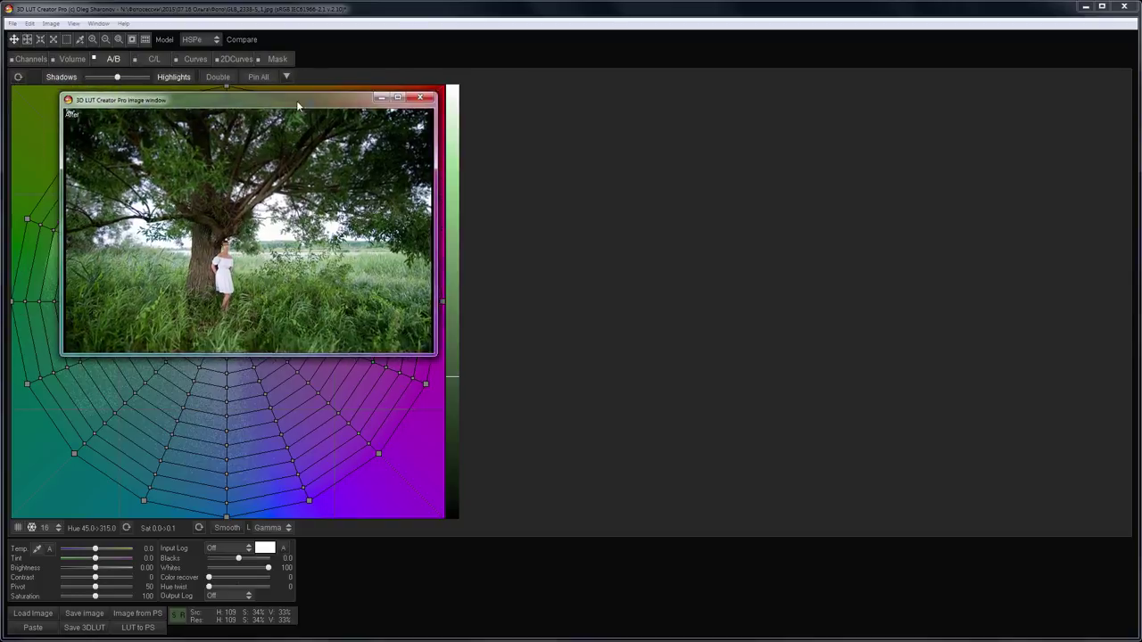
pyautogui.moveTo(296, 100); pyautogui.dragTo(325, 102)
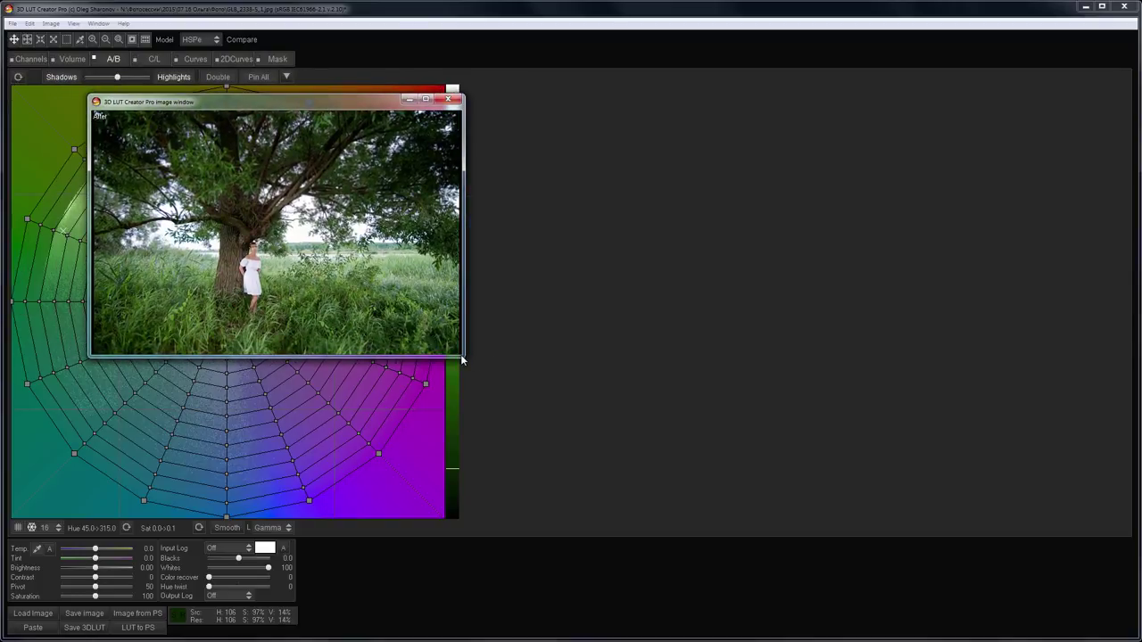
pyautogui.moveTo(462, 357); pyautogui.dragTo(911, 551)
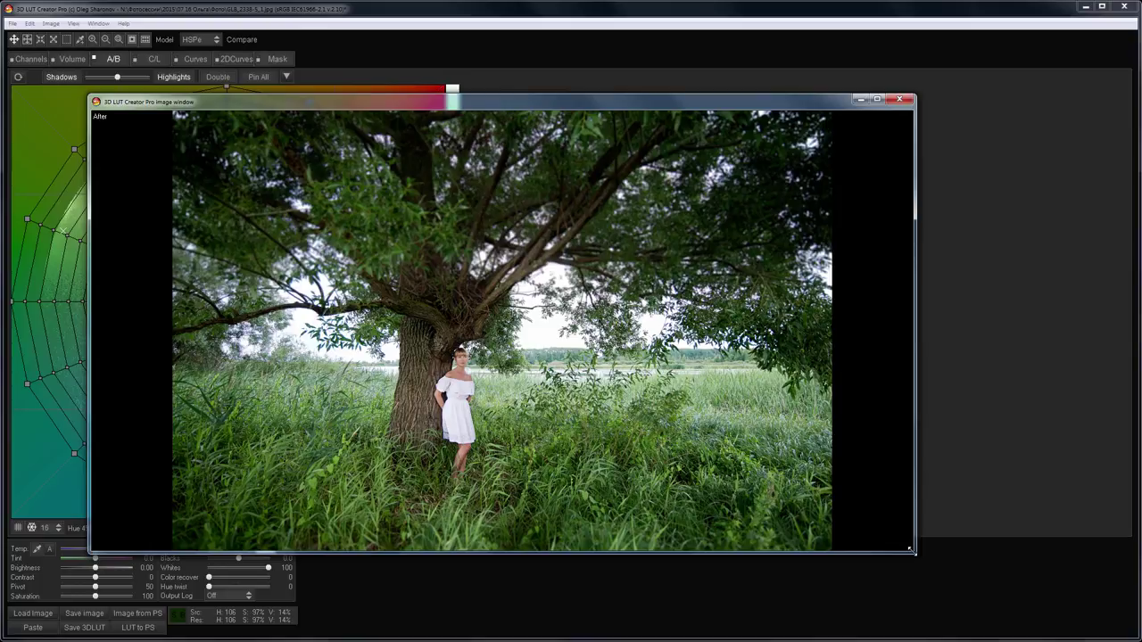
pyautogui.click(907, 103)
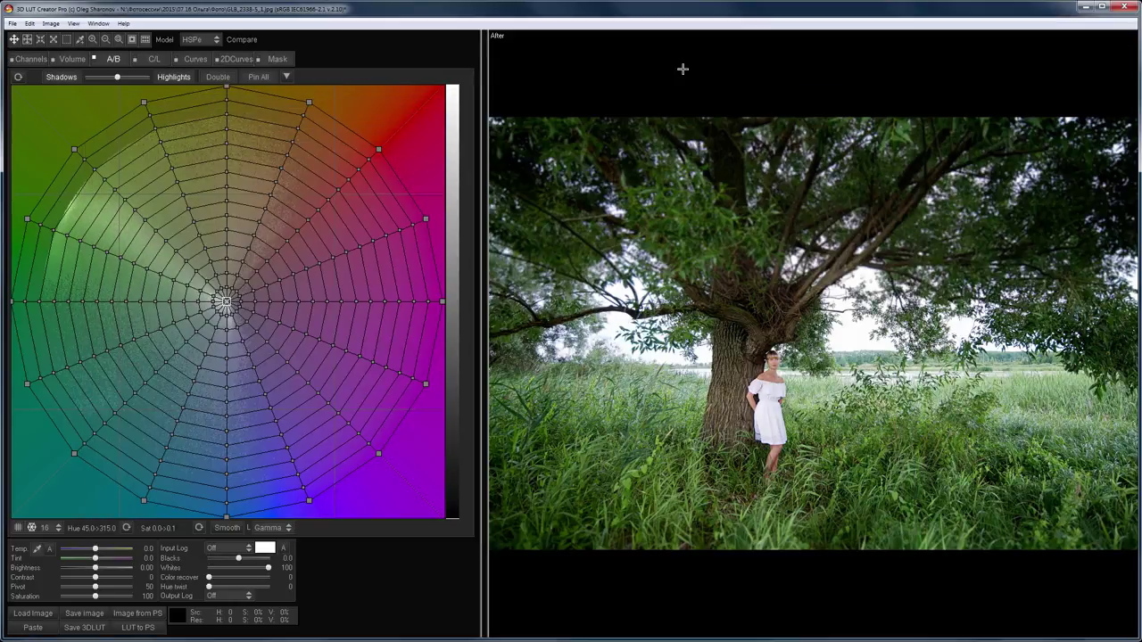
# - Load 1.jpg as the reference image and toggle between it and the tree photo with R
pyautogui.click(13, 23)
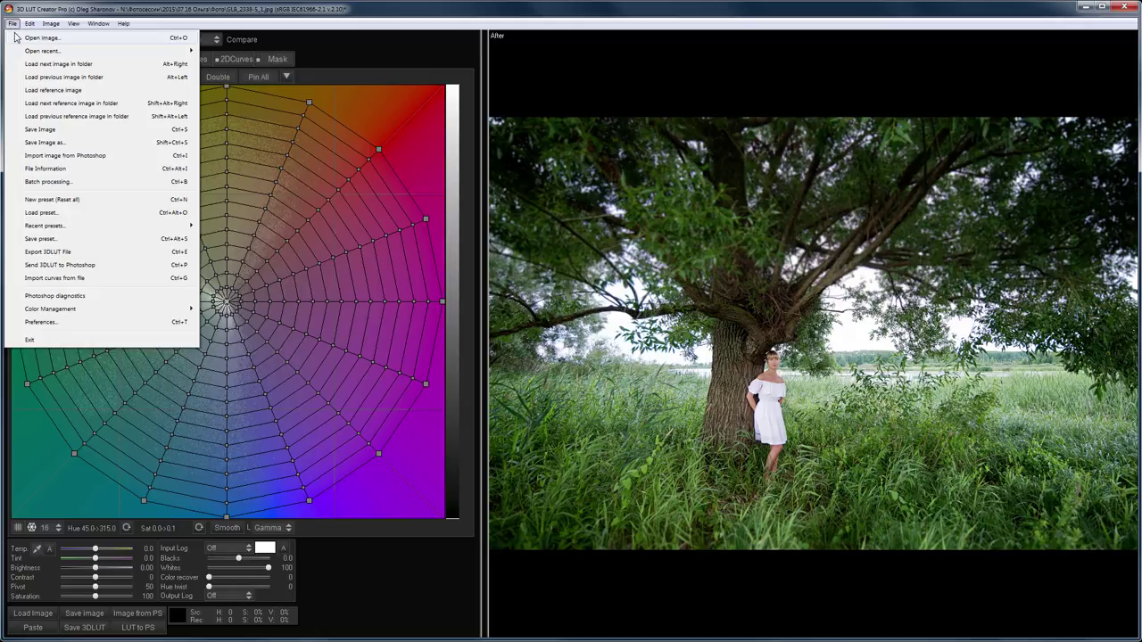
pyautogui.click(81, 90)
pyautogui.doubleClick(173, 134)
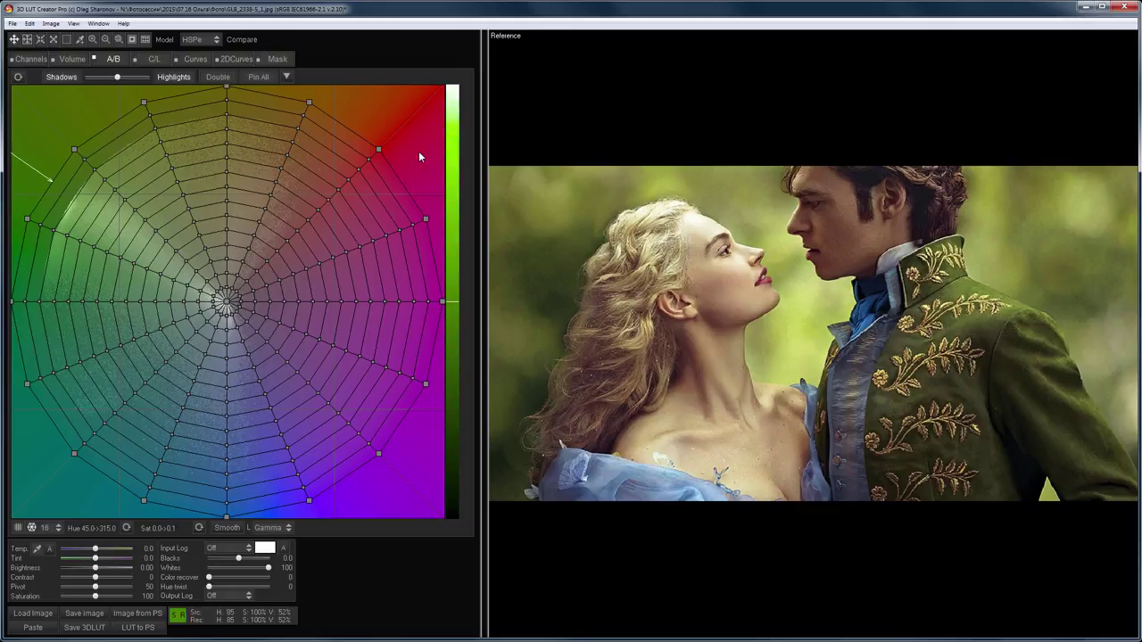
pyautogui.press('r')
pyautogui.press('r')
pyautogui.press('r')
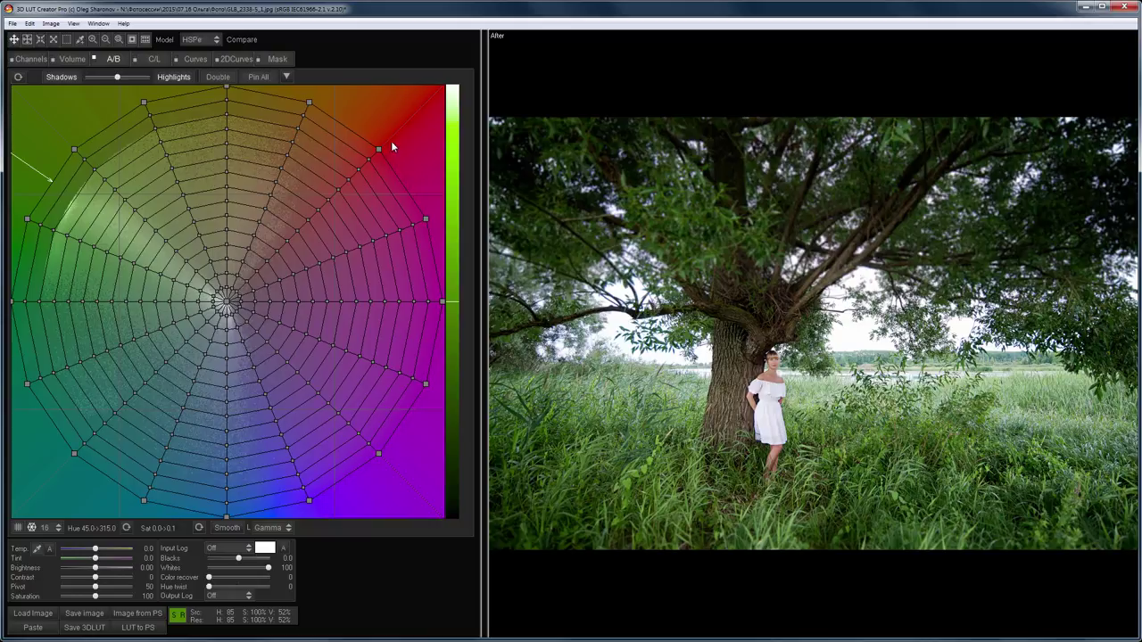
# - Switch to the reference couple image and show it at Zoom 1:1
pyautogui.click(75, 25)
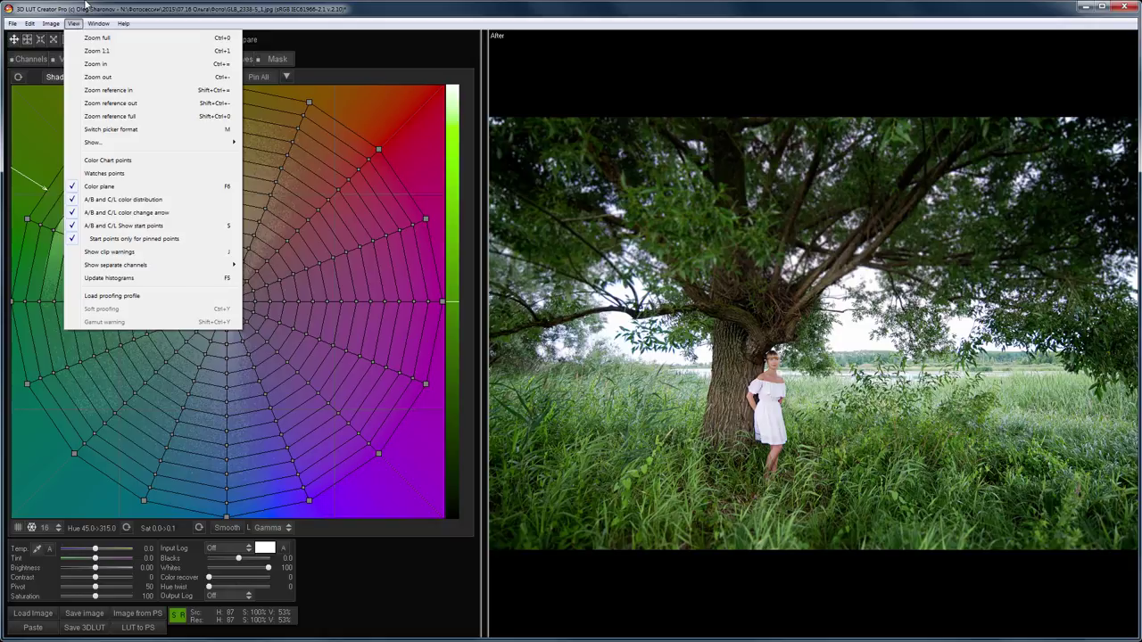
pyautogui.click(86, 9)
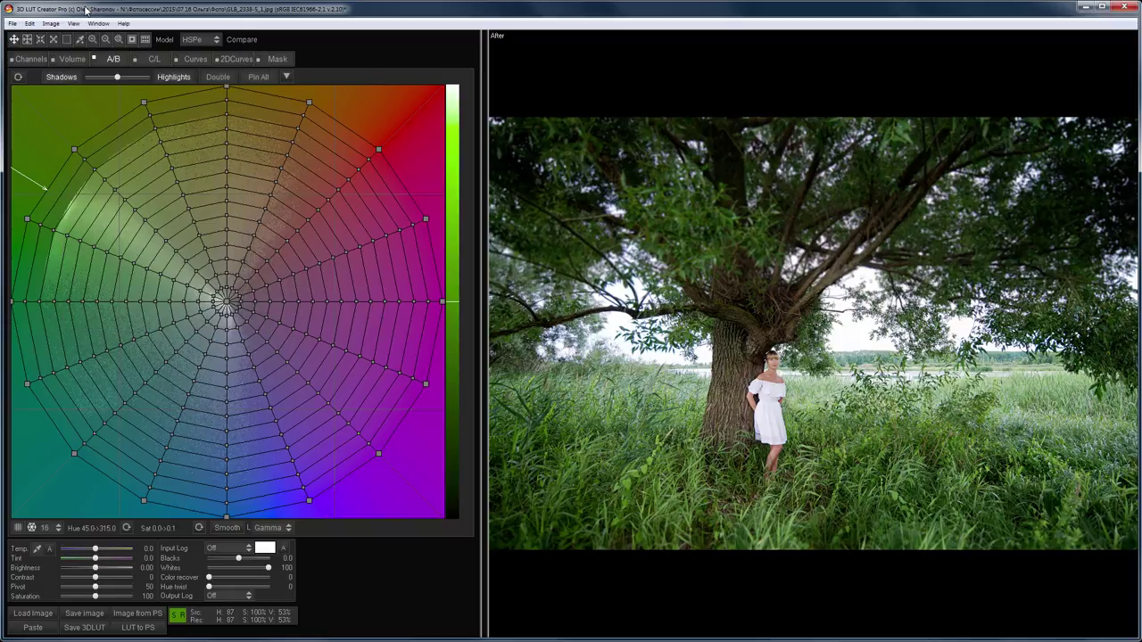
pyautogui.press('r')
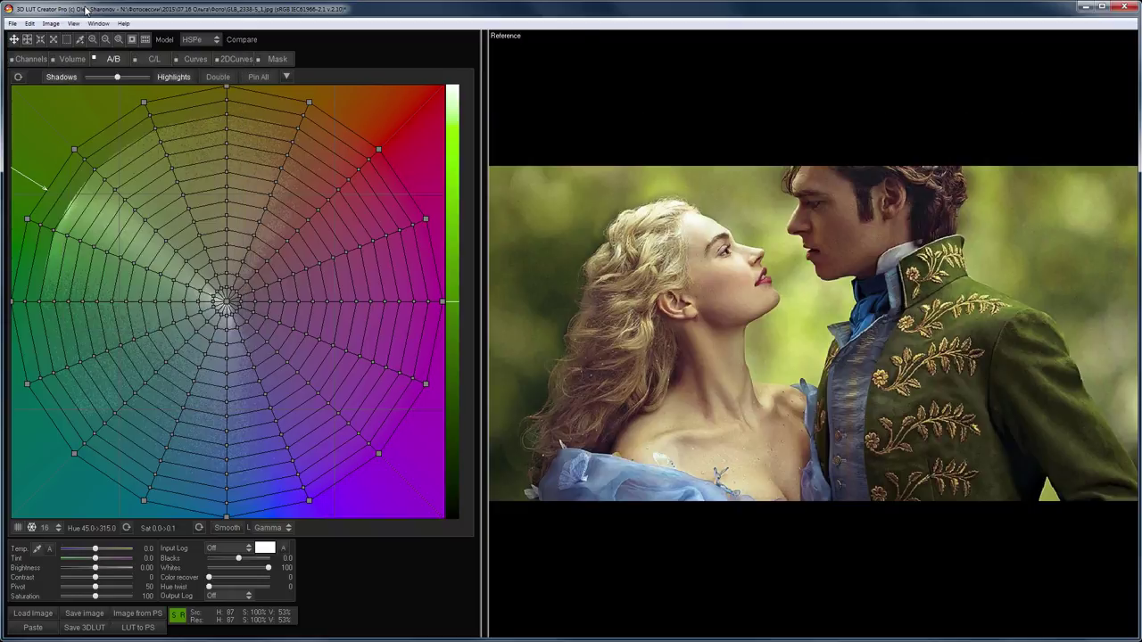
pyautogui.click(75, 23)
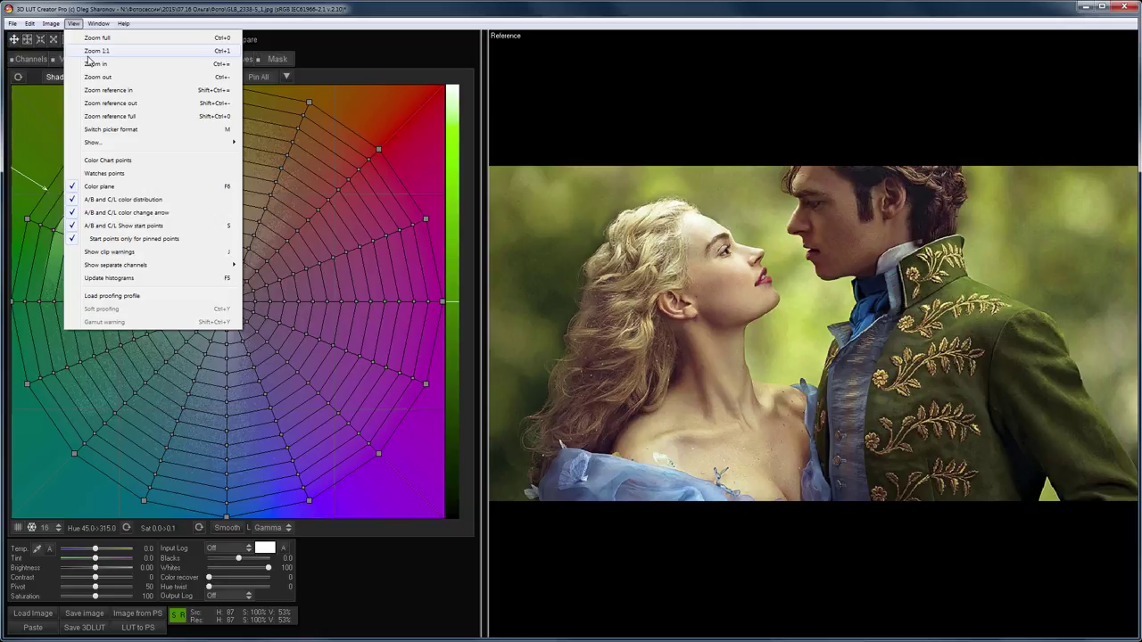
pyautogui.click(88, 54)
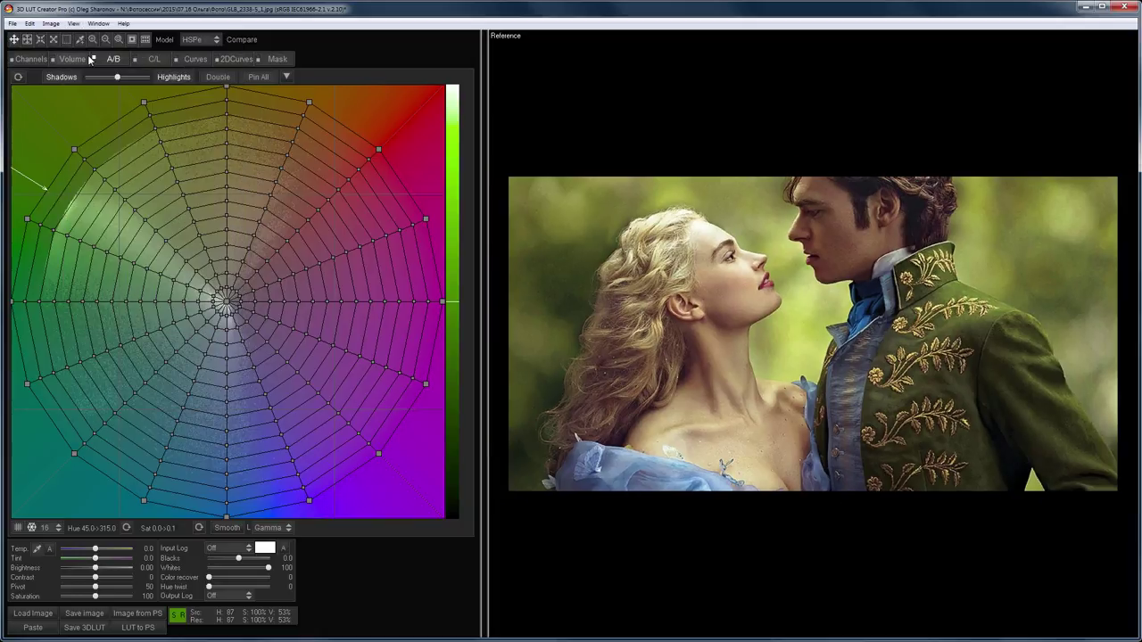
# - Return to the tree photo and pull the Volume colour balance toward red-magenta
pyautogui.press('r')
pyautogui.click(73, 59)
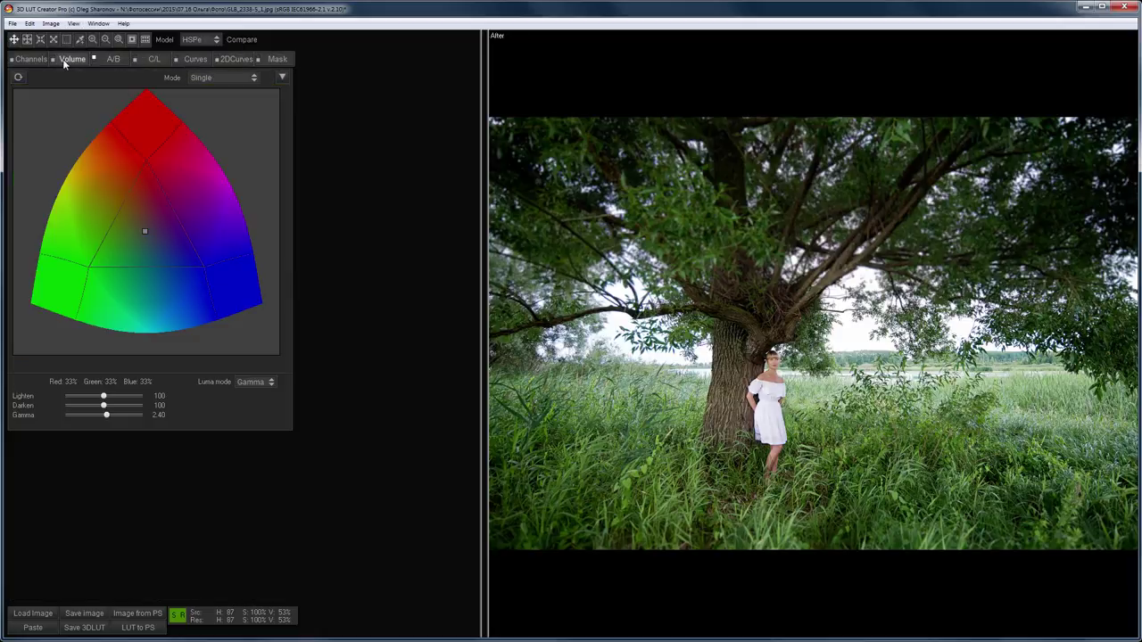
pyautogui.moveTo(144, 231); pyautogui.dragTo(153, 204)
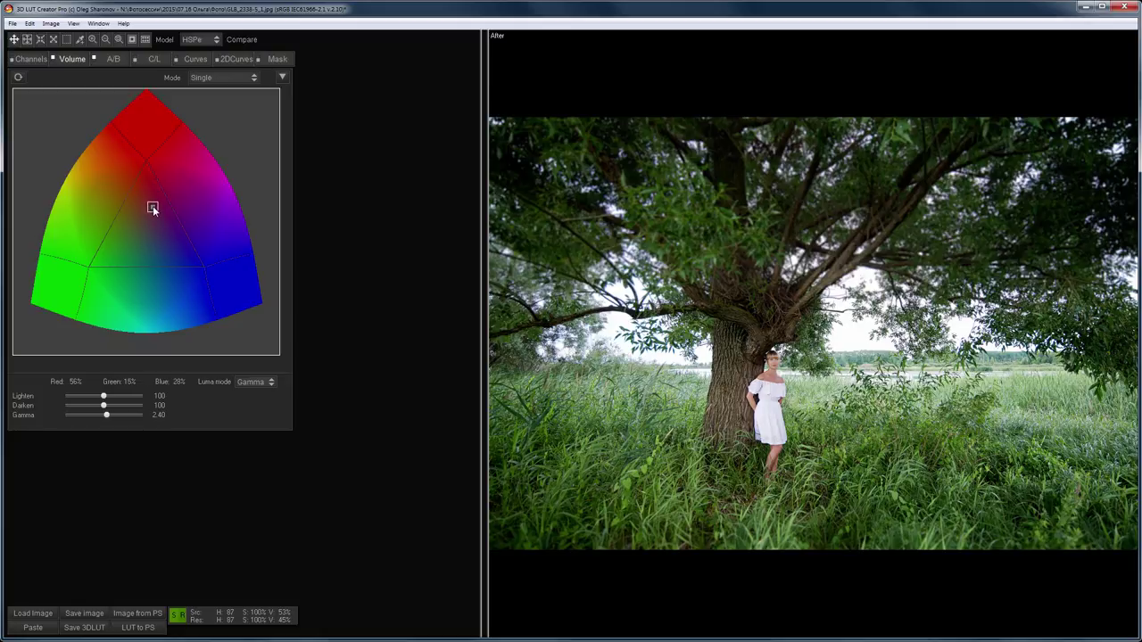
# - Drag the Luma/Sat curve's right endpoint down to 255/38 to cut highlight saturation
pyautogui.click(191, 60)
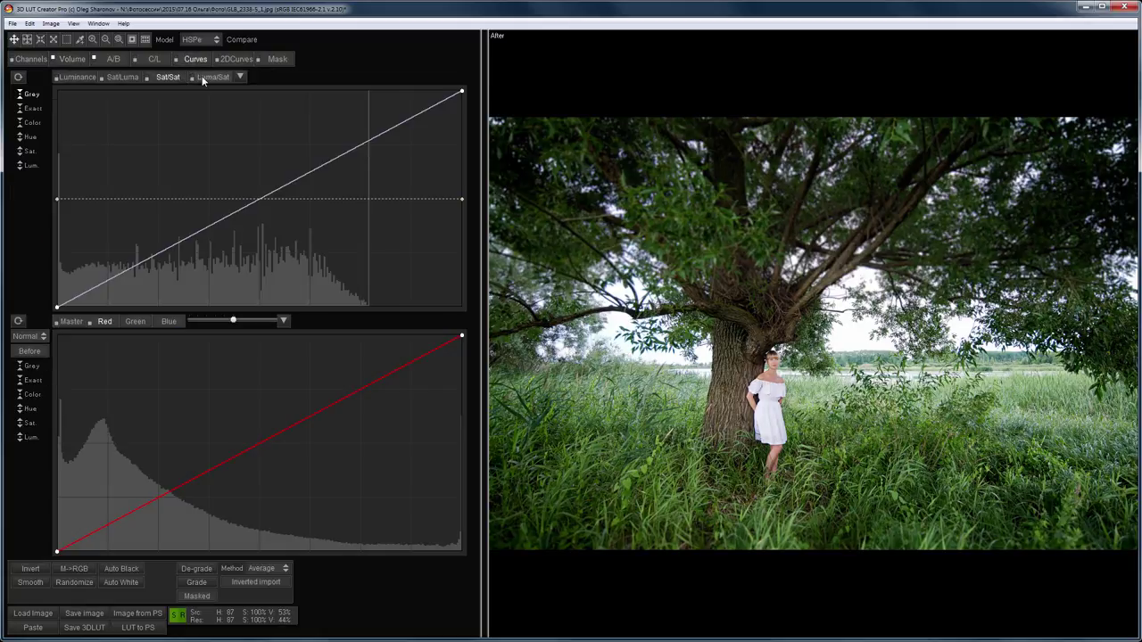
pyautogui.click(204, 78)
pyautogui.moveTo(462, 198); pyautogui.dragTo(479, 275)
pyautogui.click(74, 24)
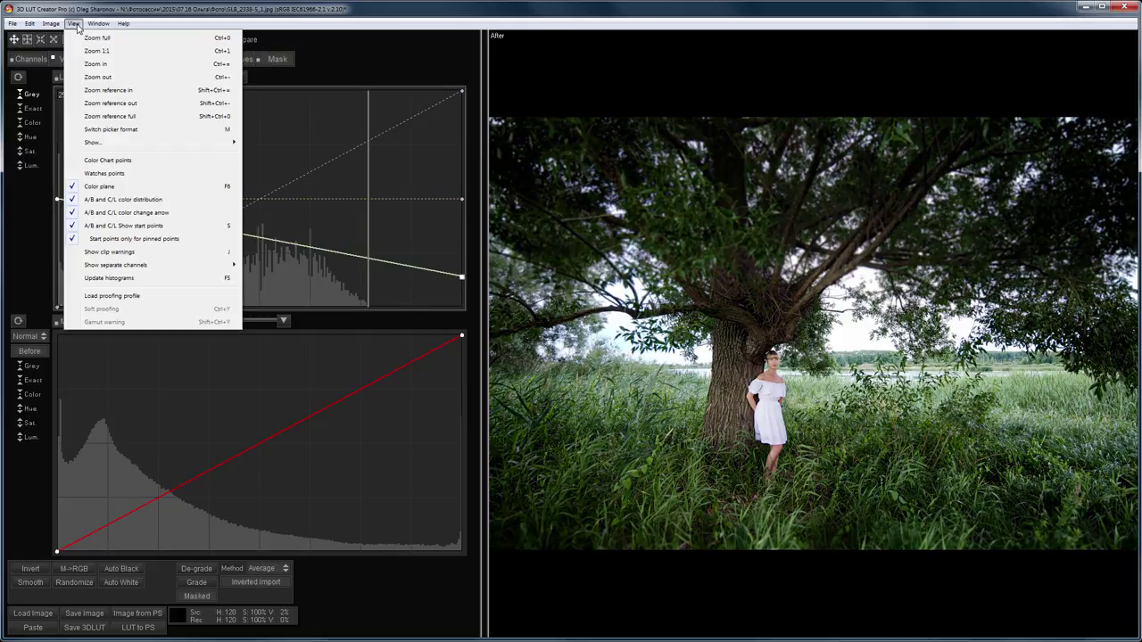
pyautogui.click(90, 50)
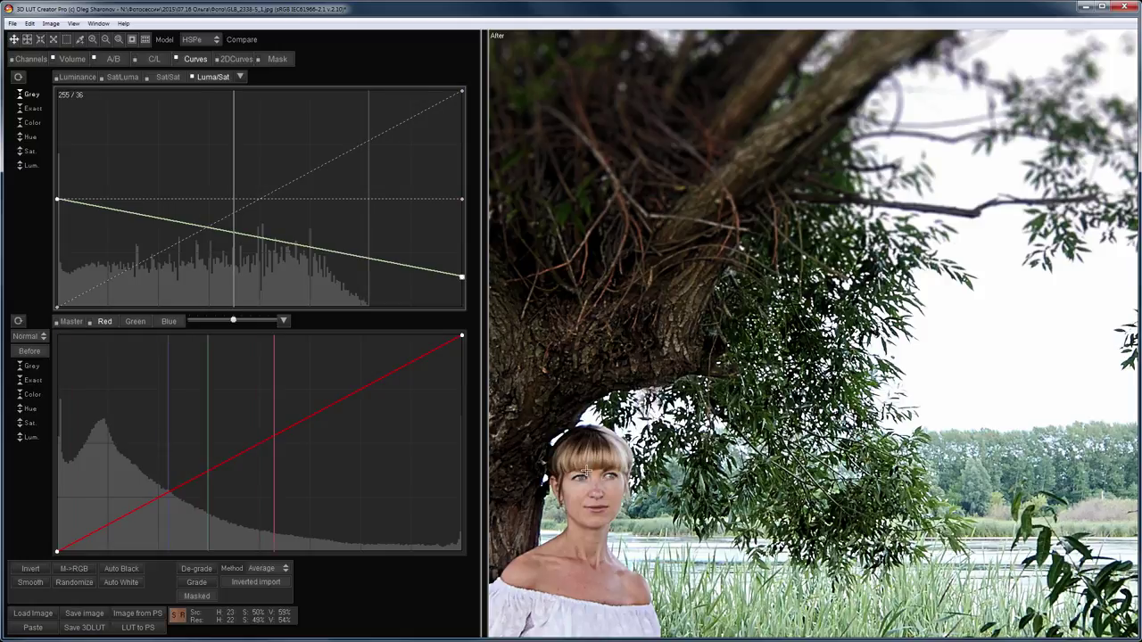
pyautogui.moveTo(586, 470); pyautogui.dragTo(804, 246)
pyautogui.scroll(-2, 665, 345)
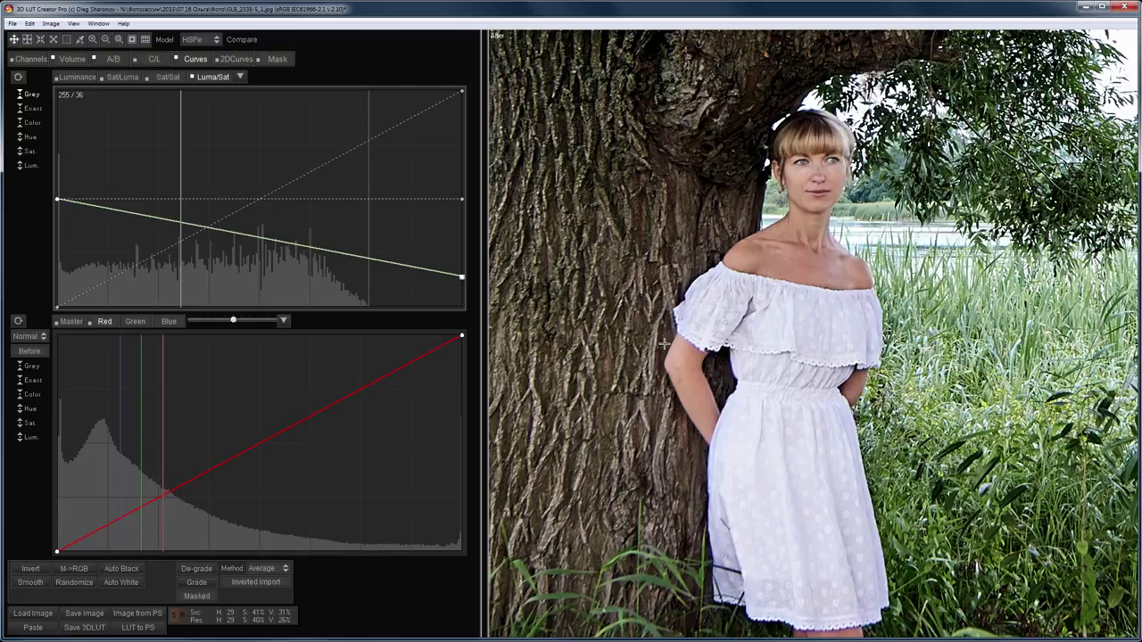
pyautogui.scroll(-1, 665, 343)
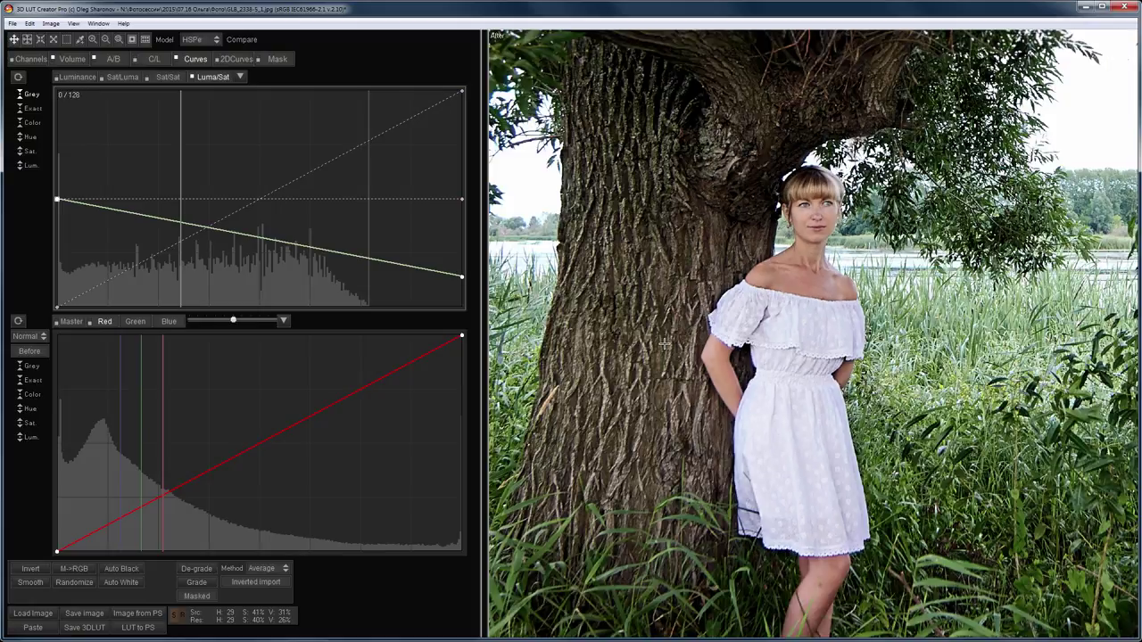
pyautogui.scroll(-2, 665, 345)
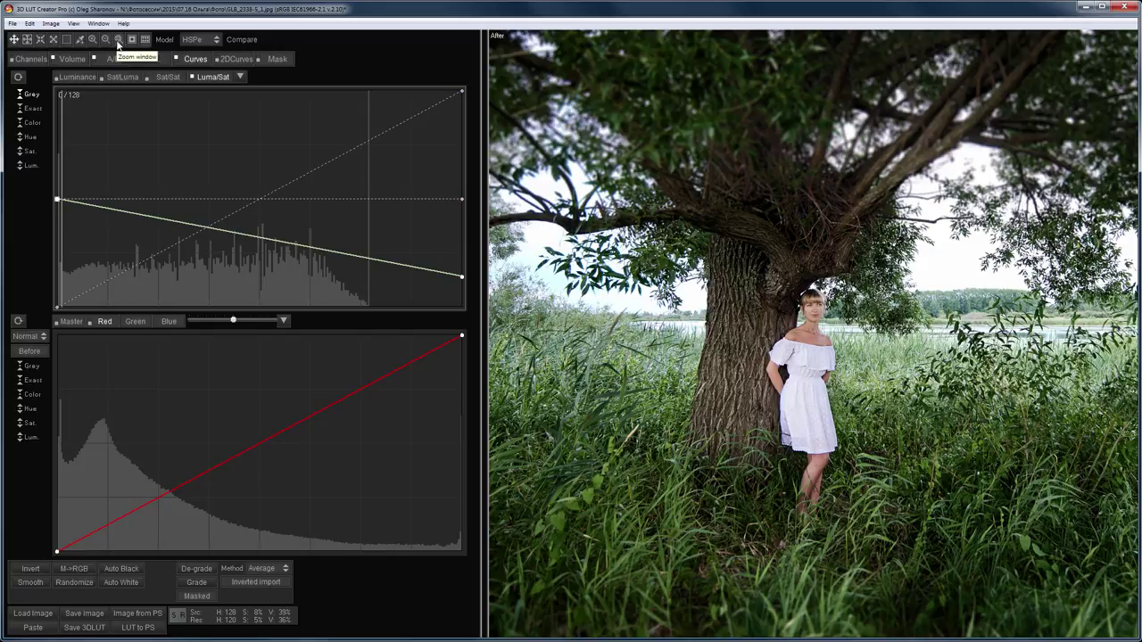
pyautogui.click(118, 41)
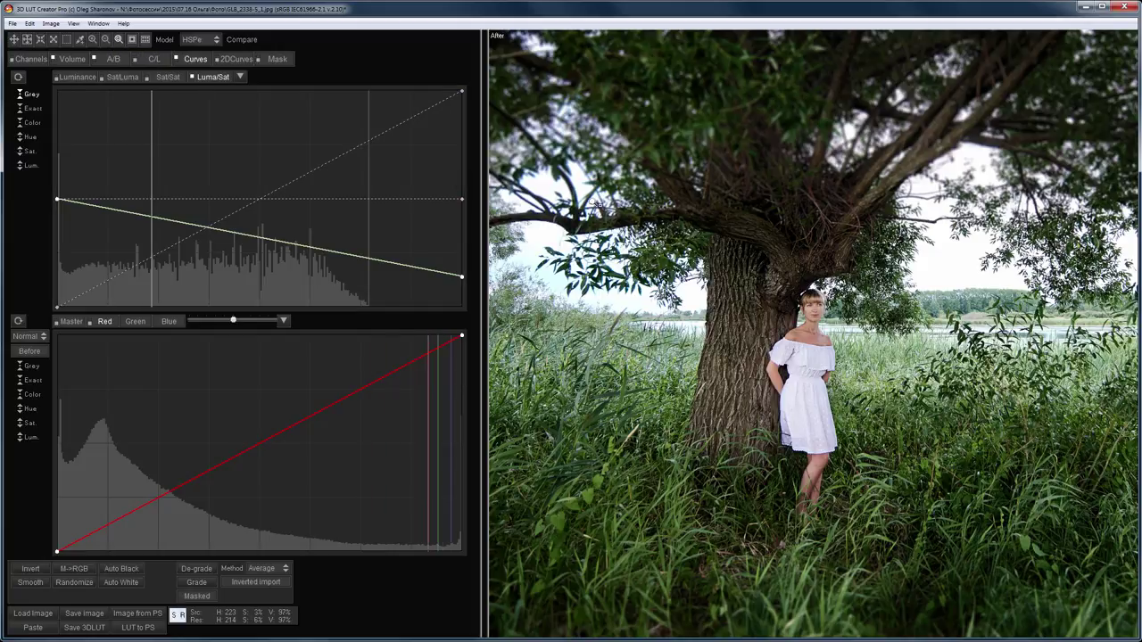
pyautogui.moveTo(598, 203); pyautogui.dragTo(1077, 586)
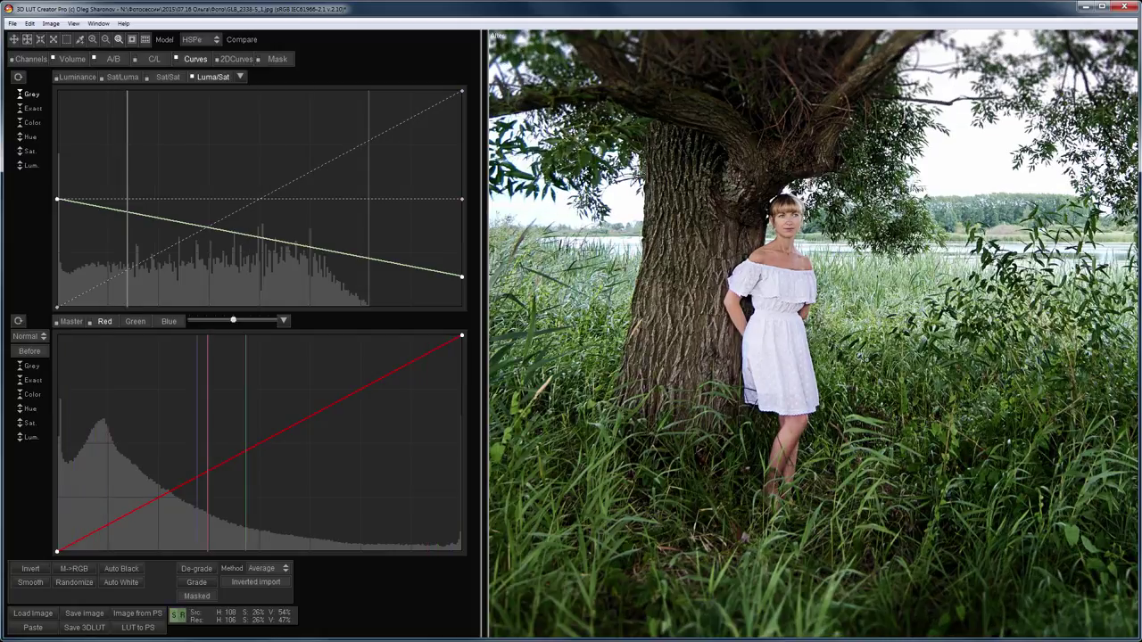
pyautogui.rightClick(862, 357)
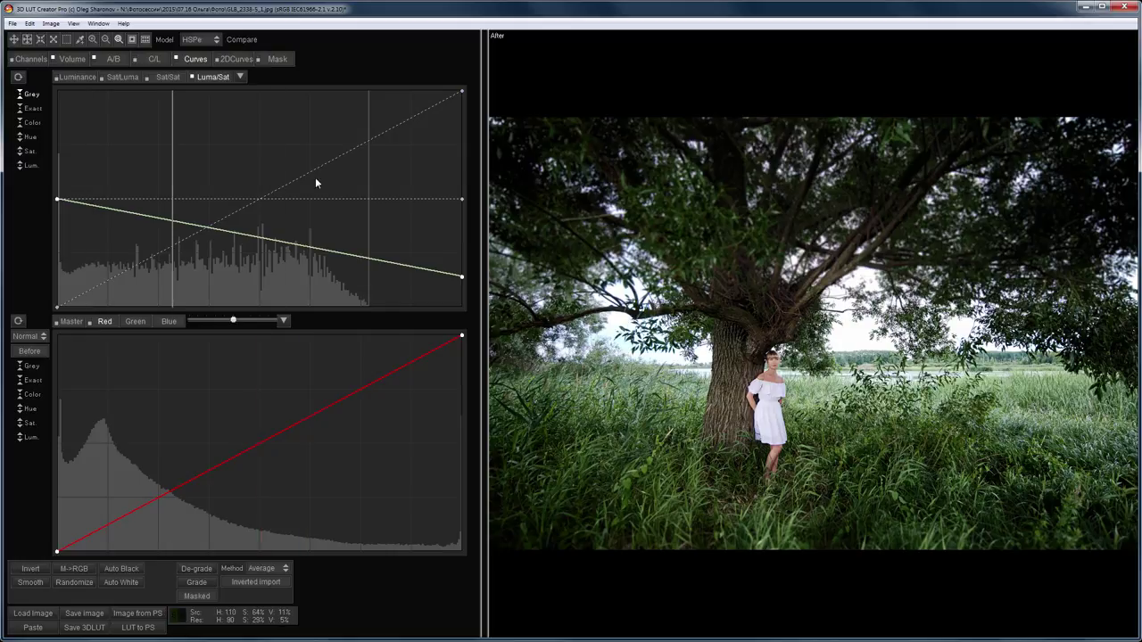
pyautogui.click(73, 24)
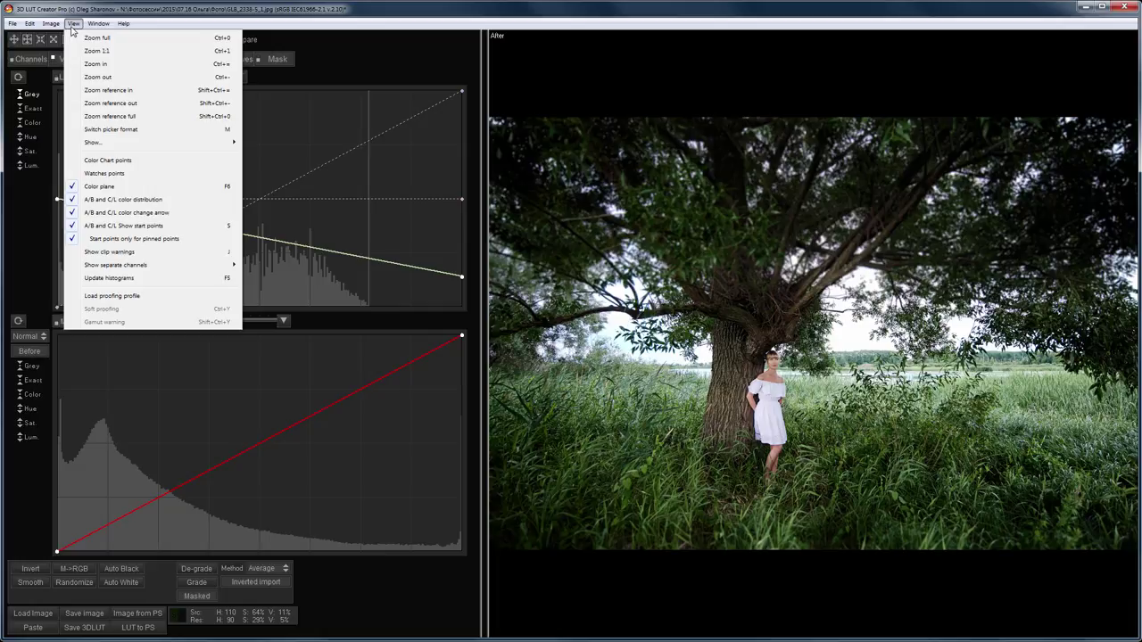
pyautogui.moveTo(165, 268)
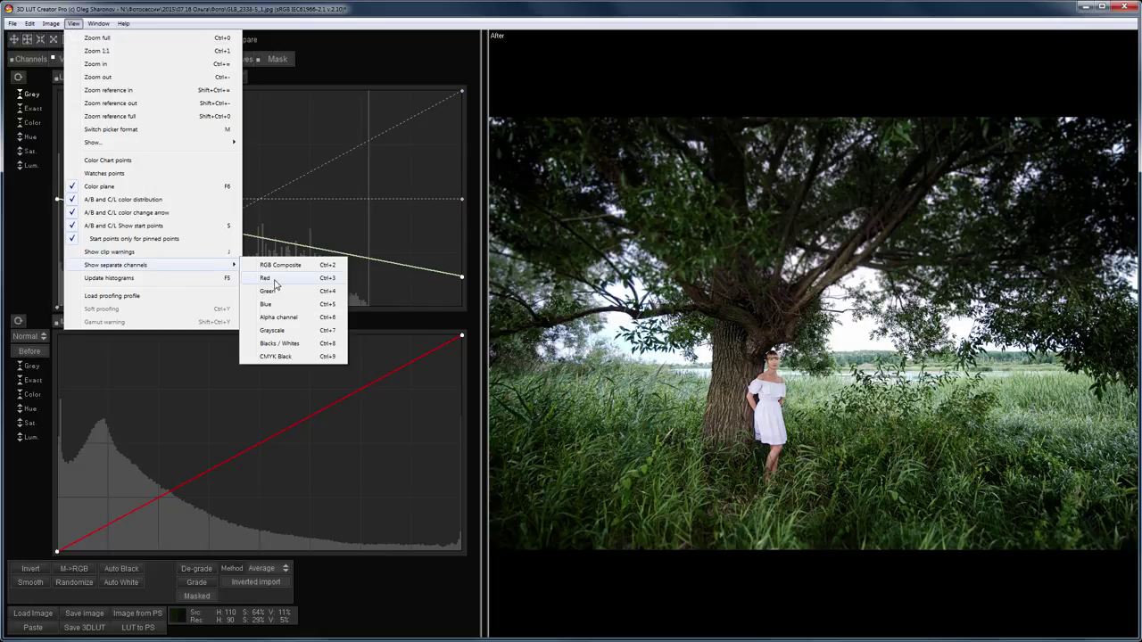
pyautogui.click(266, 278)
pyautogui.click(73, 24)
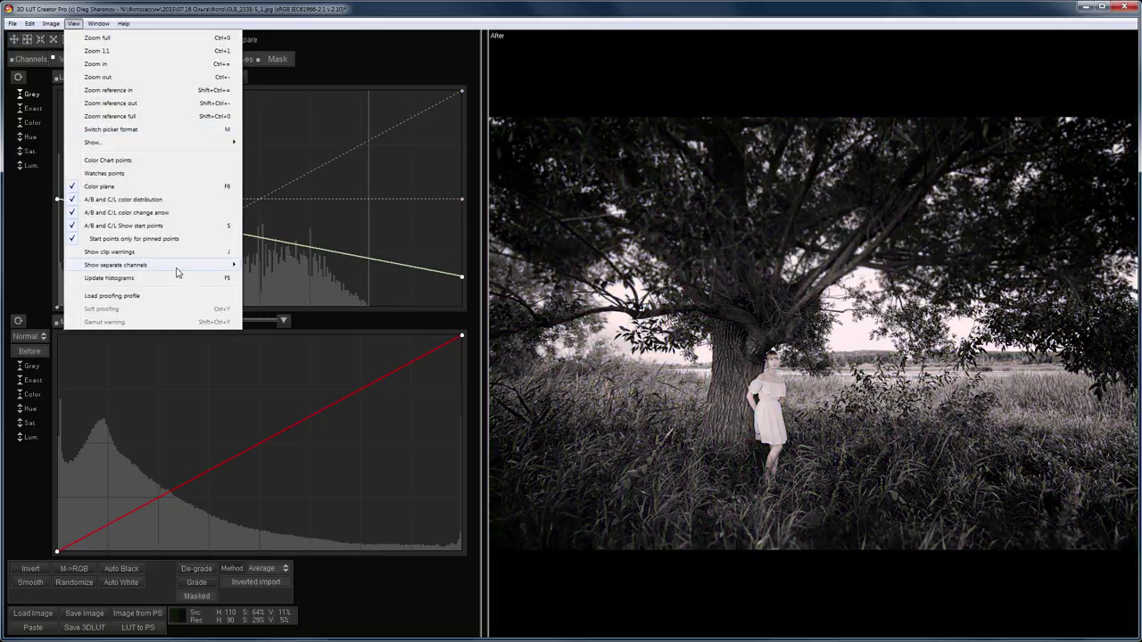
pyautogui.moveTo(196, 268)
pyautogui.click(300, 310)
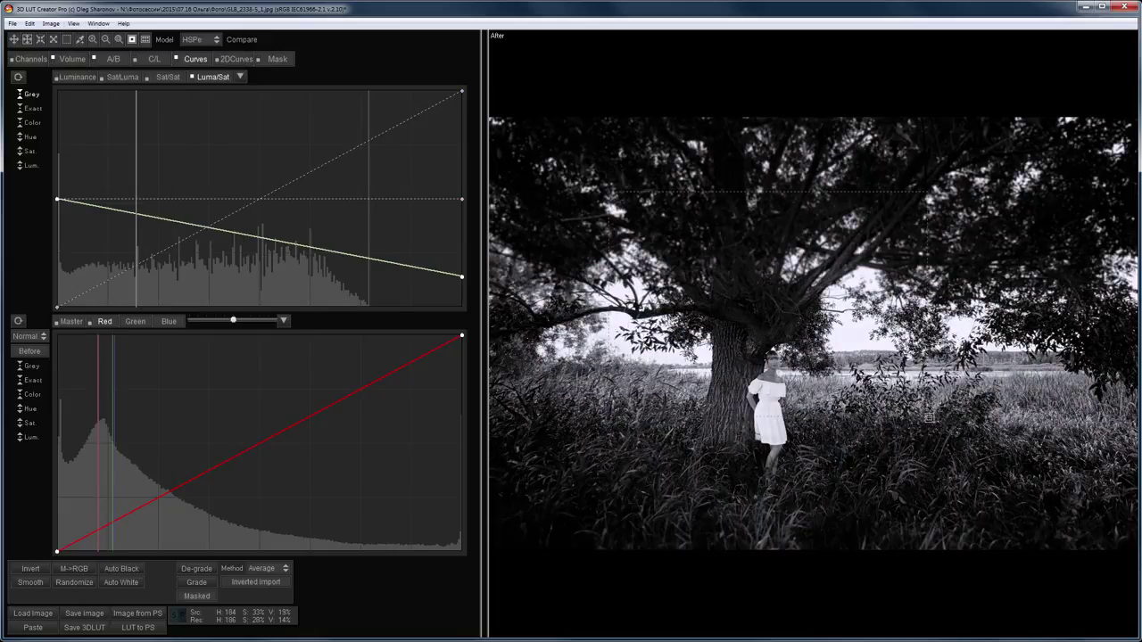
pyautogui.click(74, 23)
pyautogui.moveTo(179, 264)
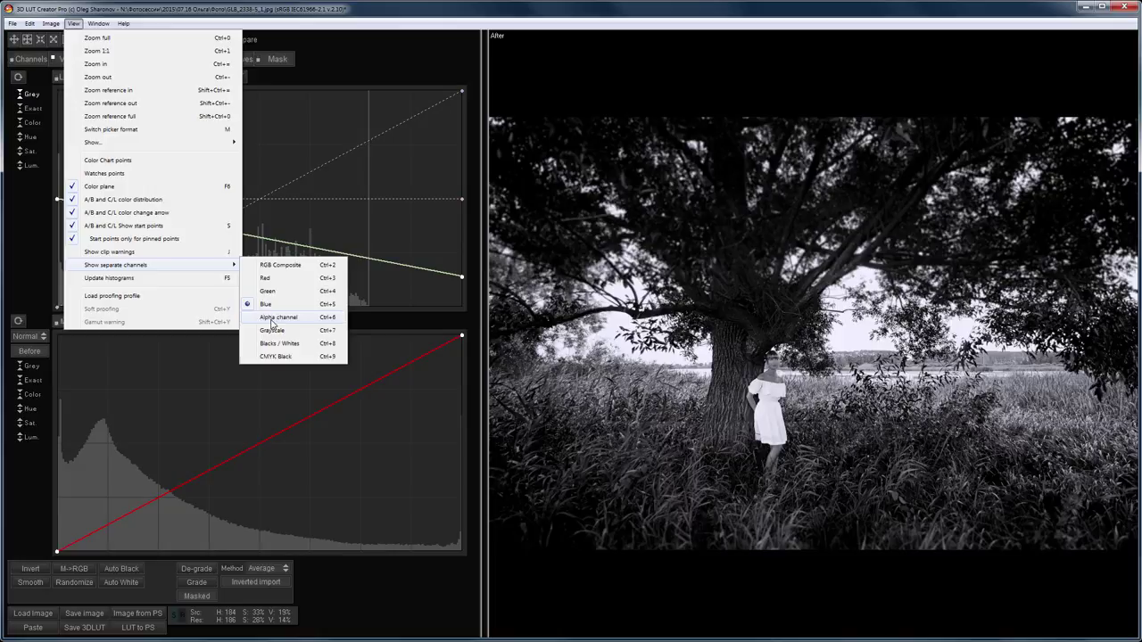
pyautogui.click(252, 308)
pyautogui.click(74, 23)
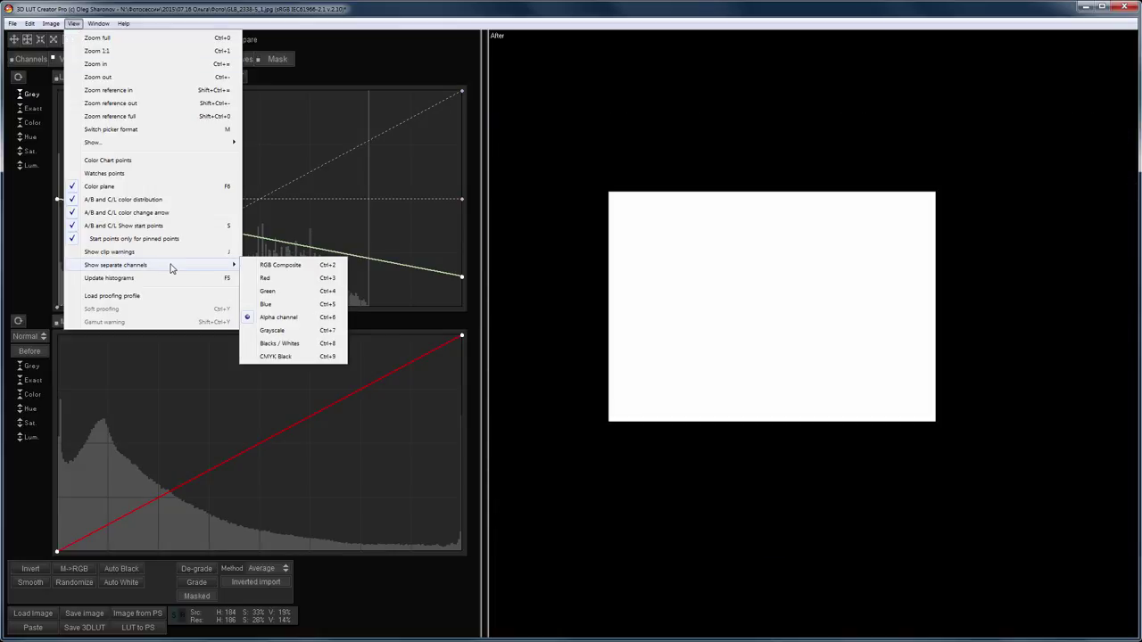
pyautogui.click(277, 331)
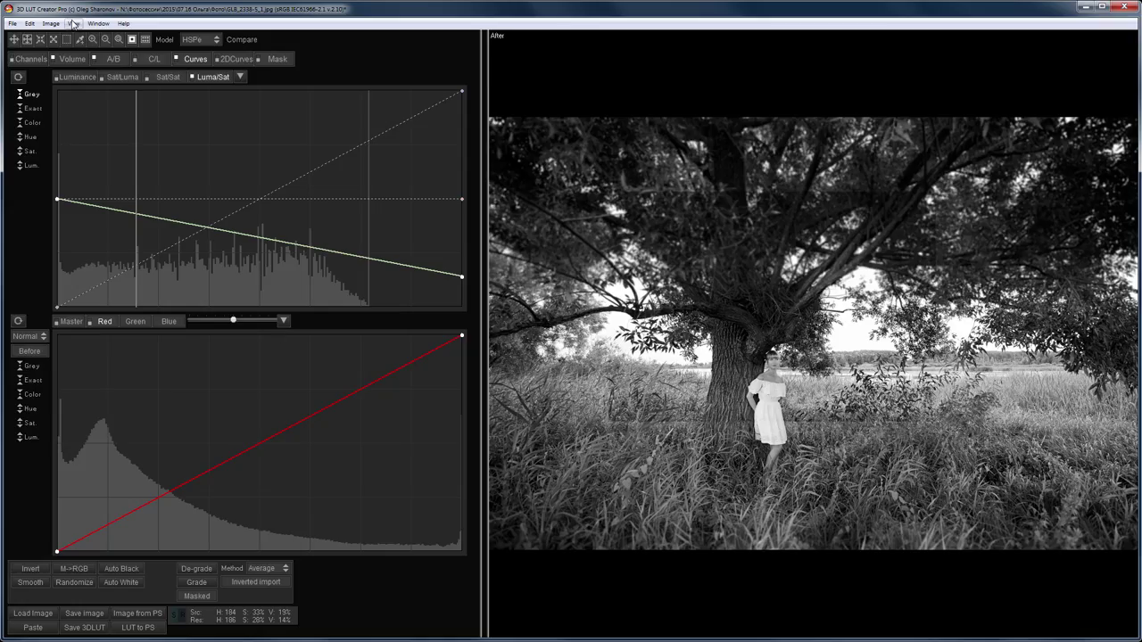
pyautogui.click(73, 24)
pyautogui.moveTo(156, 264)
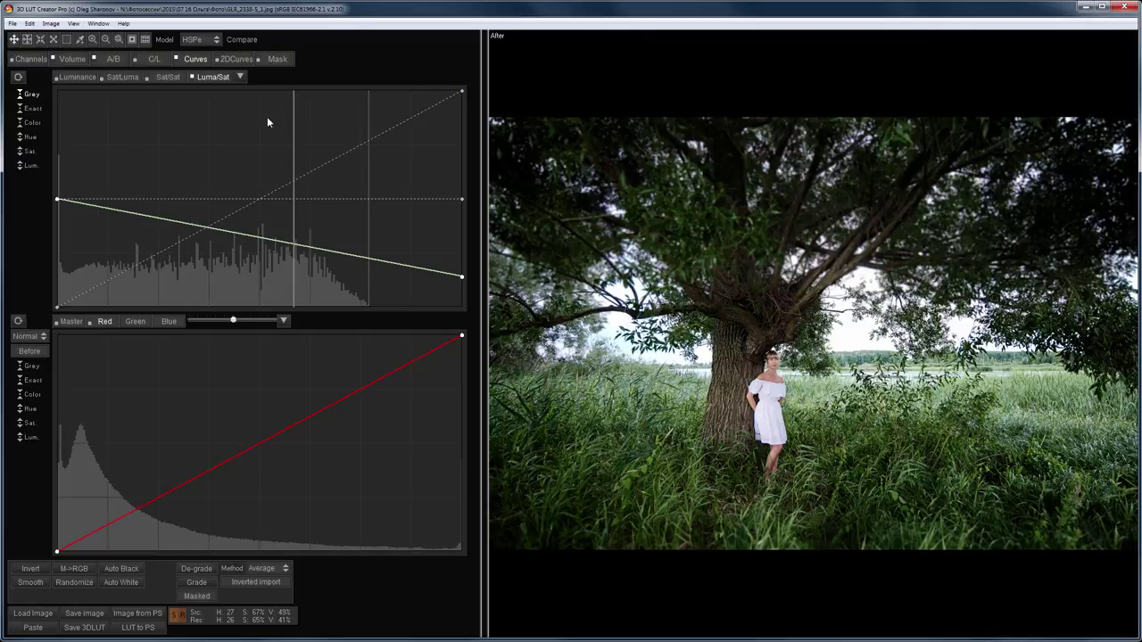
# - Enable Show clip warnings so clipped areas appear in purple and green
pyautogui.click(73, 23)
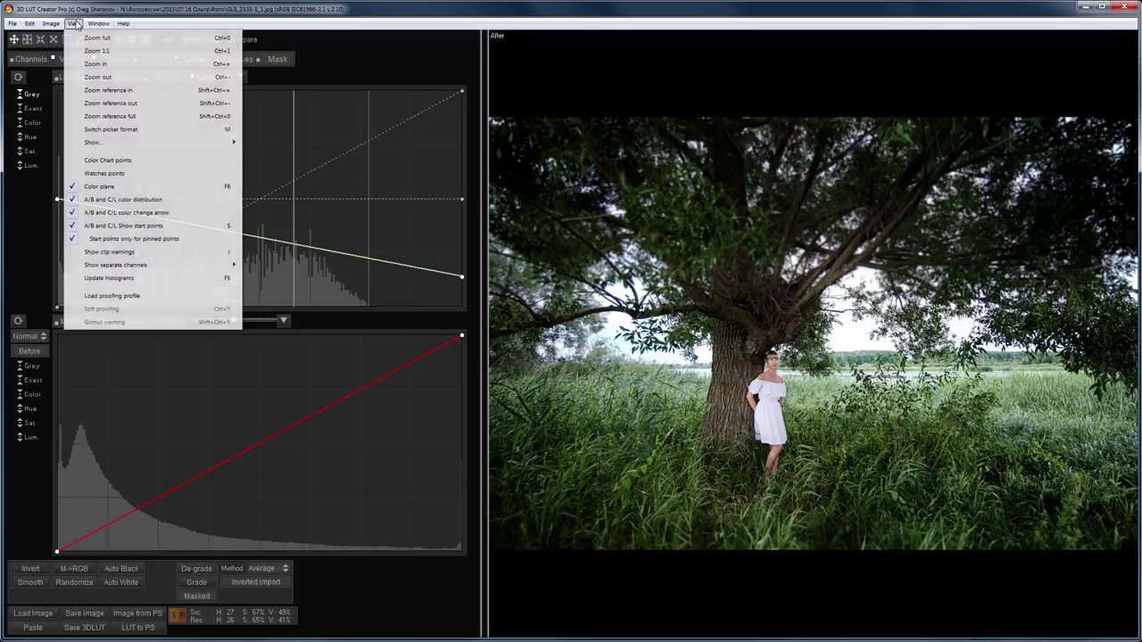
pyautogui.click(141, 252)
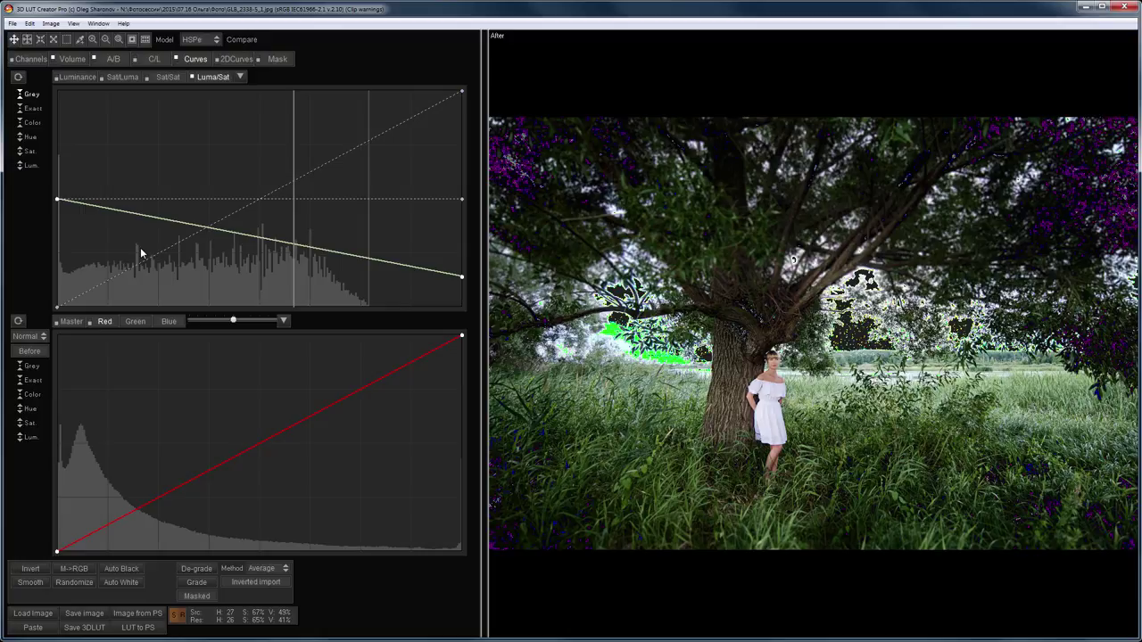
pyautogui.click(73, 23)
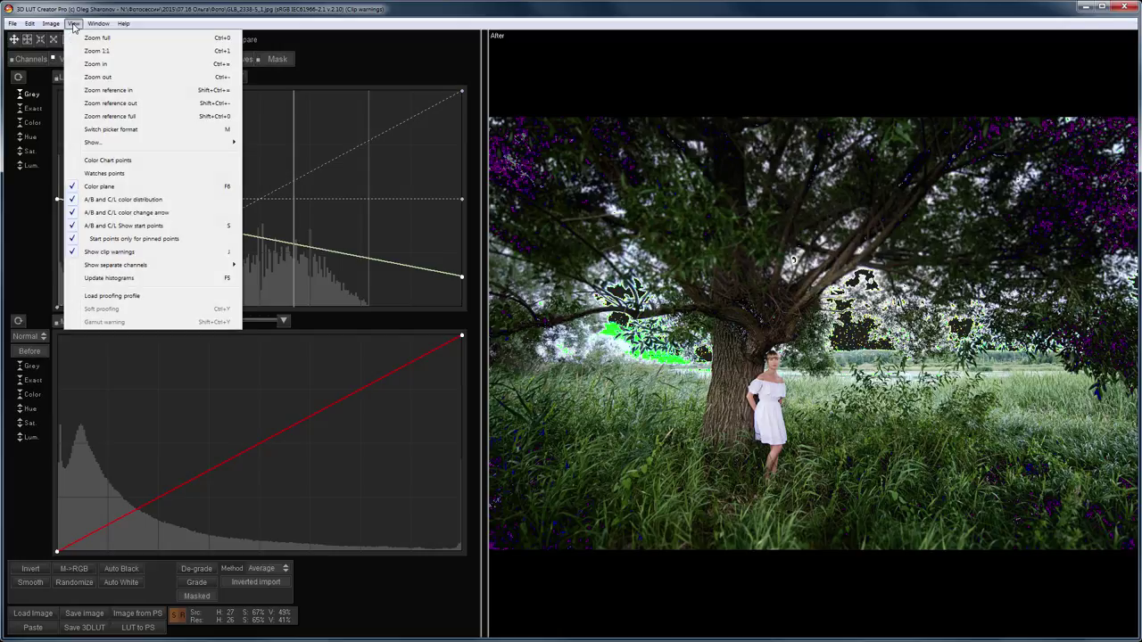
# - Load the SP T50 P50 T60 Epson Photo .icc proofing profile from spool\drivers\color
pyautogui.click(146, 296)
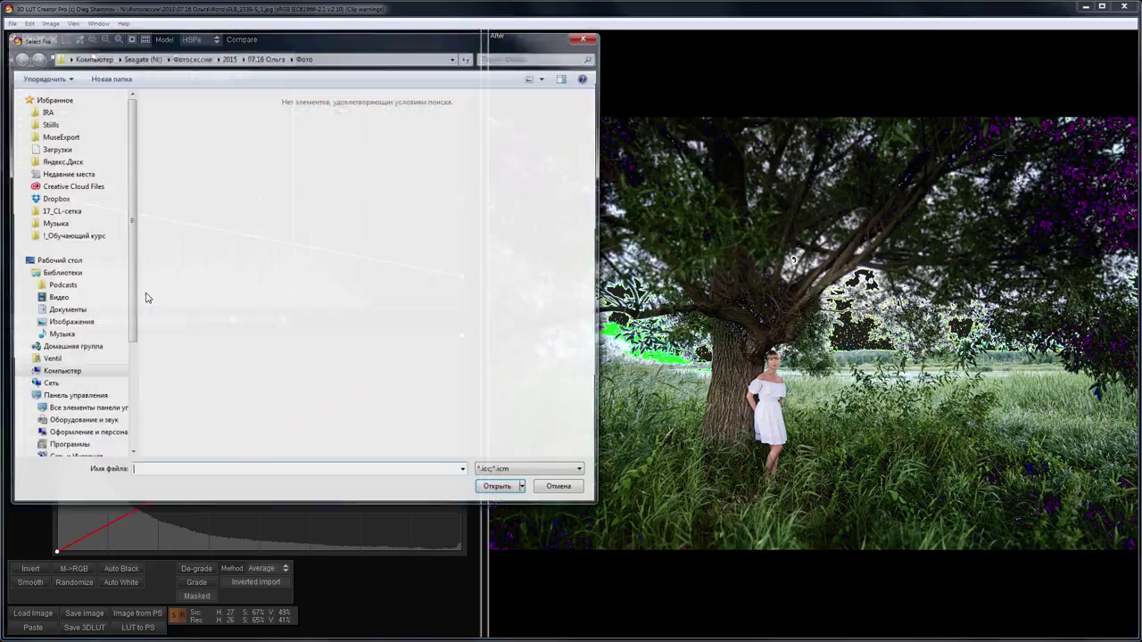
pyautogui.click(344, 58)
pyautogui.write('C:\\Windows\\System32\\spool\\drivers\\color')
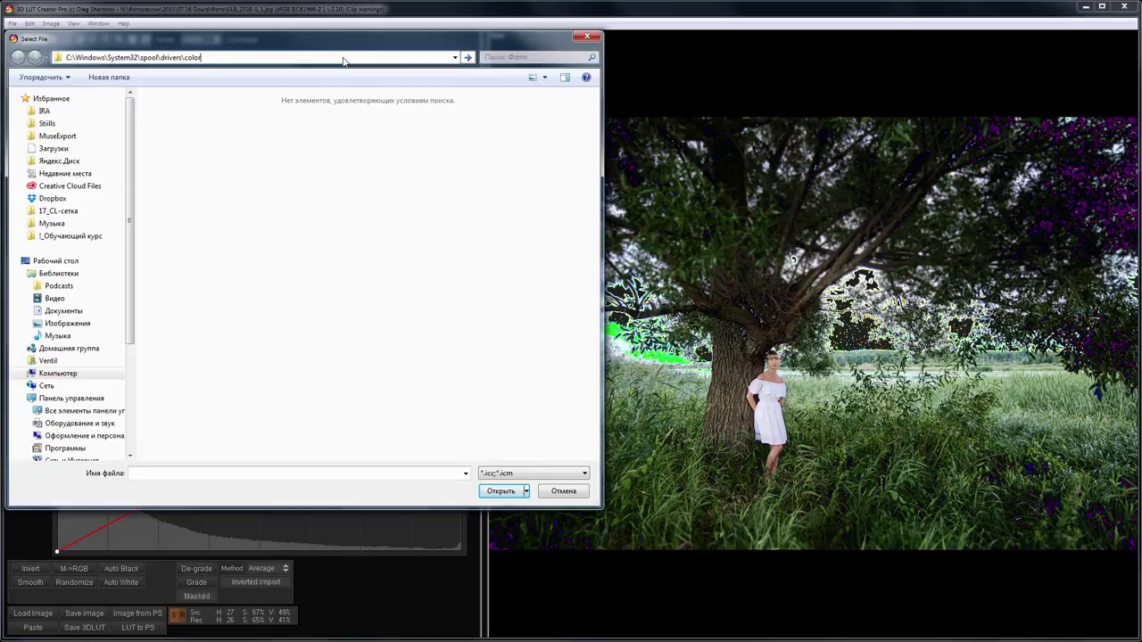
pyautogui.press('Return')
pyautogui.click(329, 267)
pyautogui.scroll(-5, 337, 269)
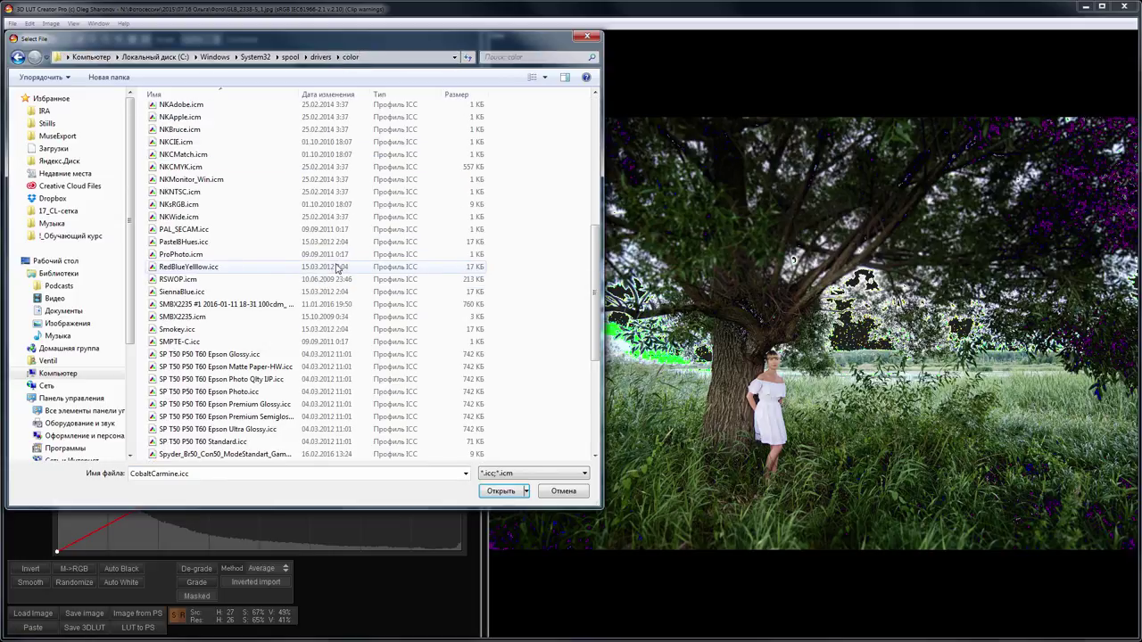
pyautogui.scroll(-3, 338, 269)
pyautogui.doubleClick(294, 244)
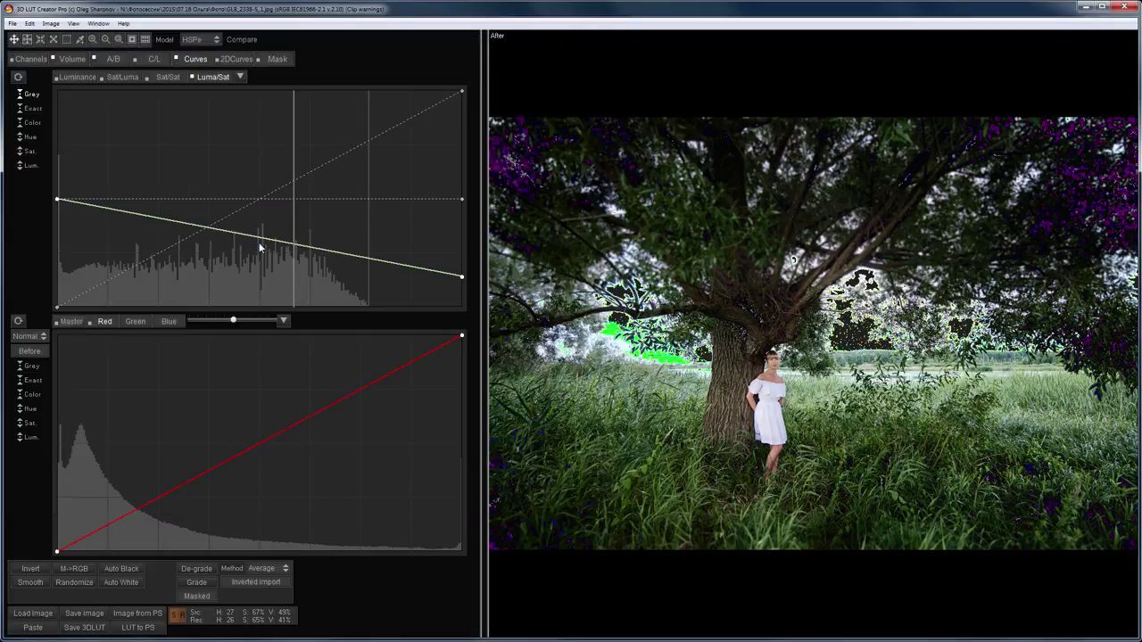
# - Turn soft proofing and the gamut warning on, then switch both off again
pyautogui.click(73, 23)
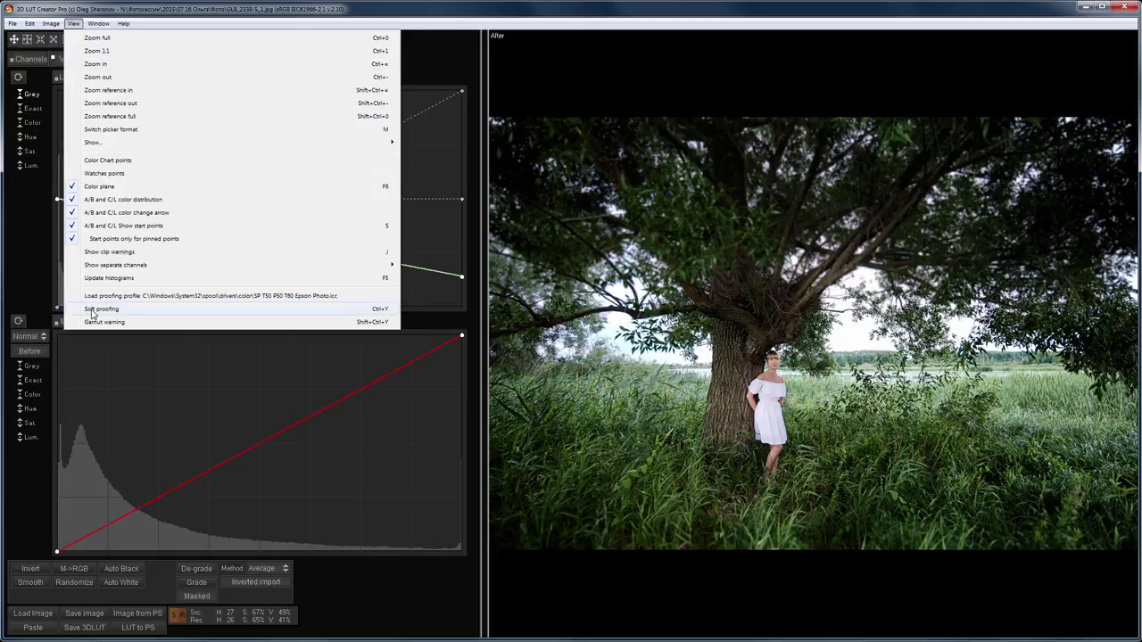
pyautogui.click(91, 309)
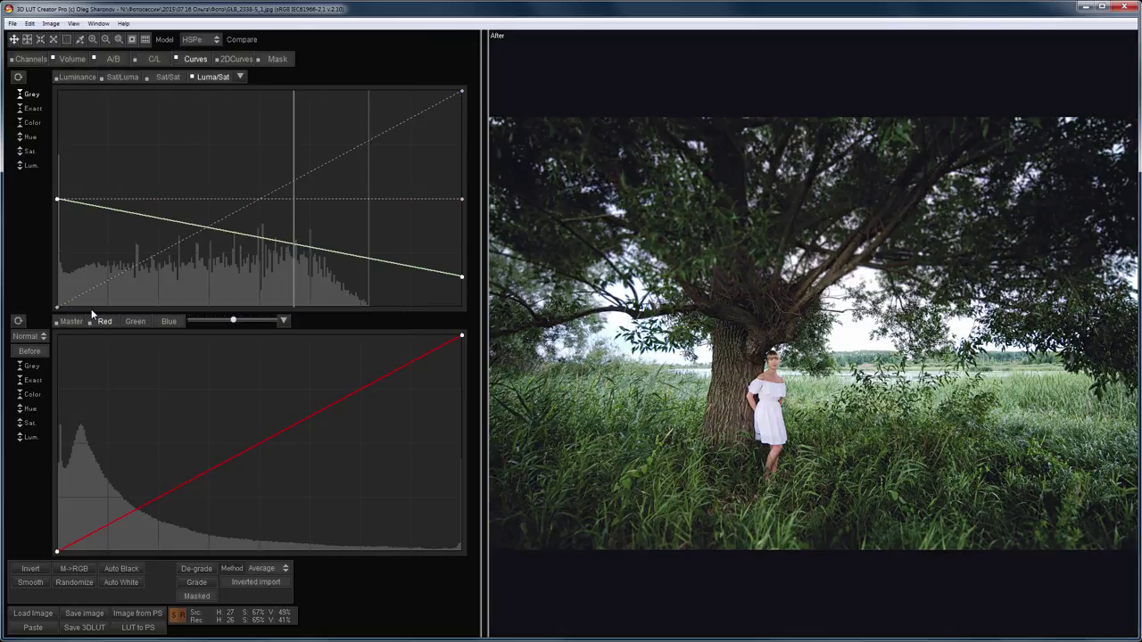
pyautogui.click(73, 24)
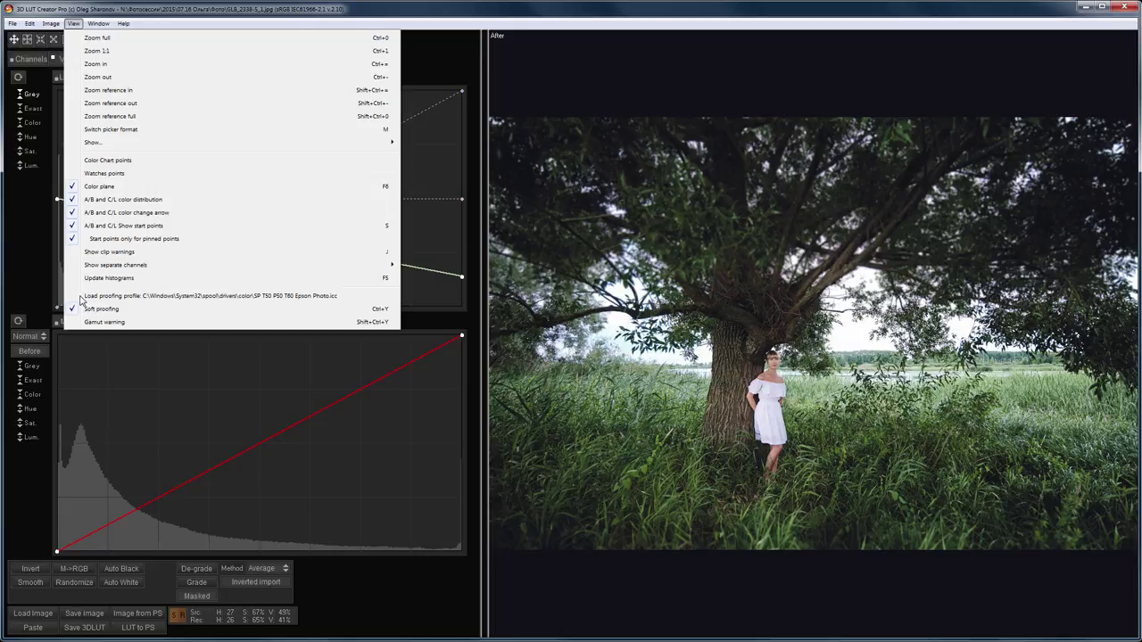
pyautogui.click(80, 309)
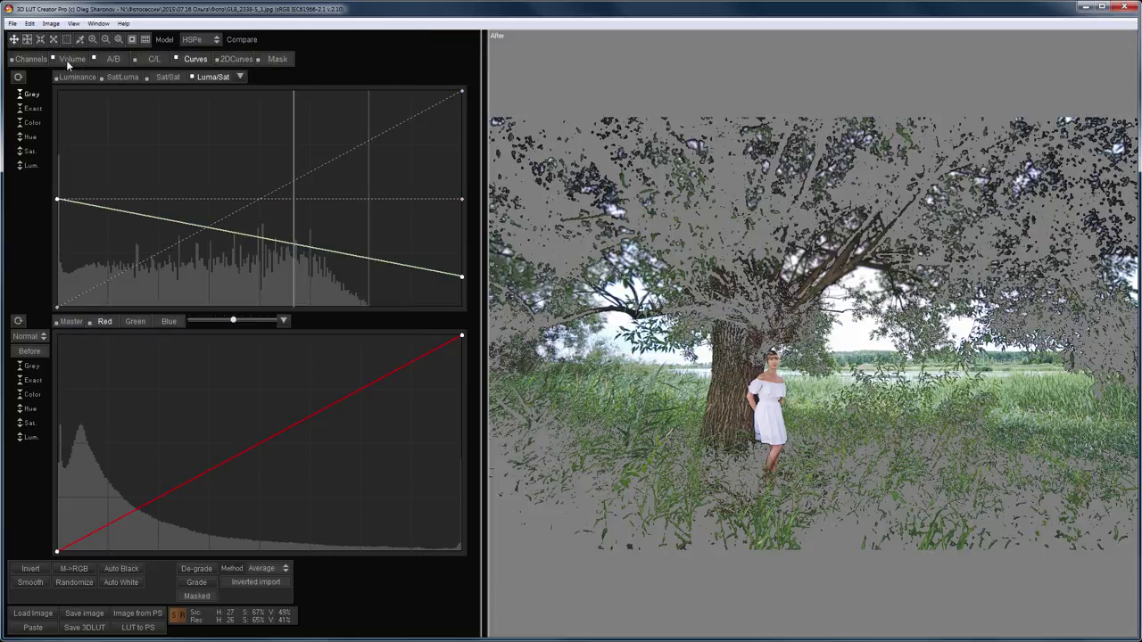
pyautogui.click(73, 23)
pyautogui.click(75, 323)
pyautogui.click(73, 23)
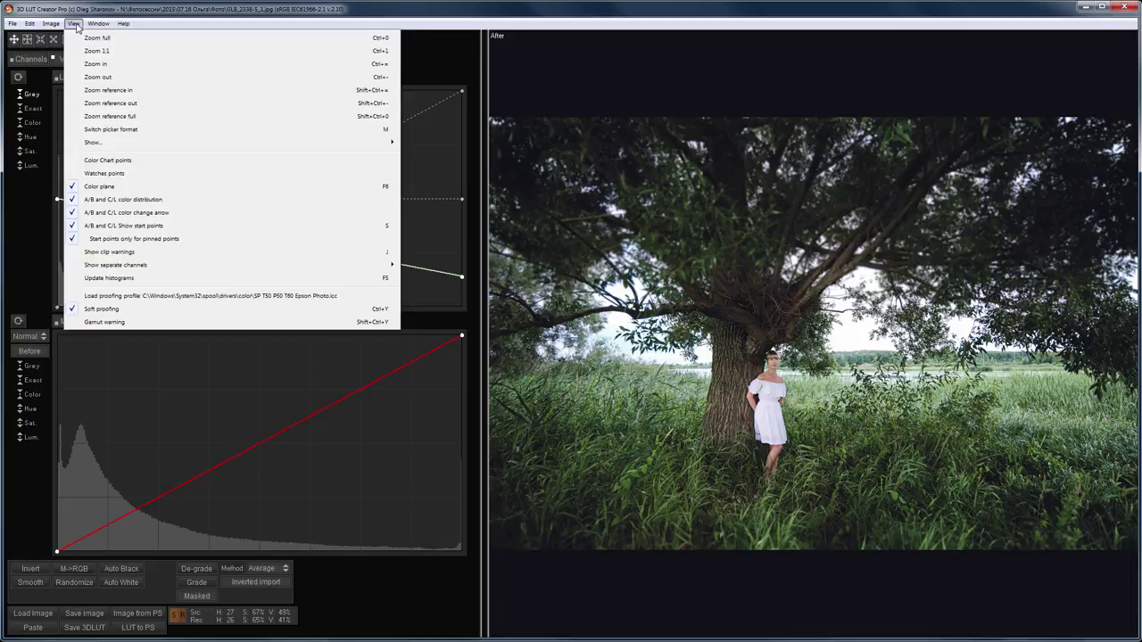
pyautogui.click(80, 308)
pyautogui.click(50, 23)
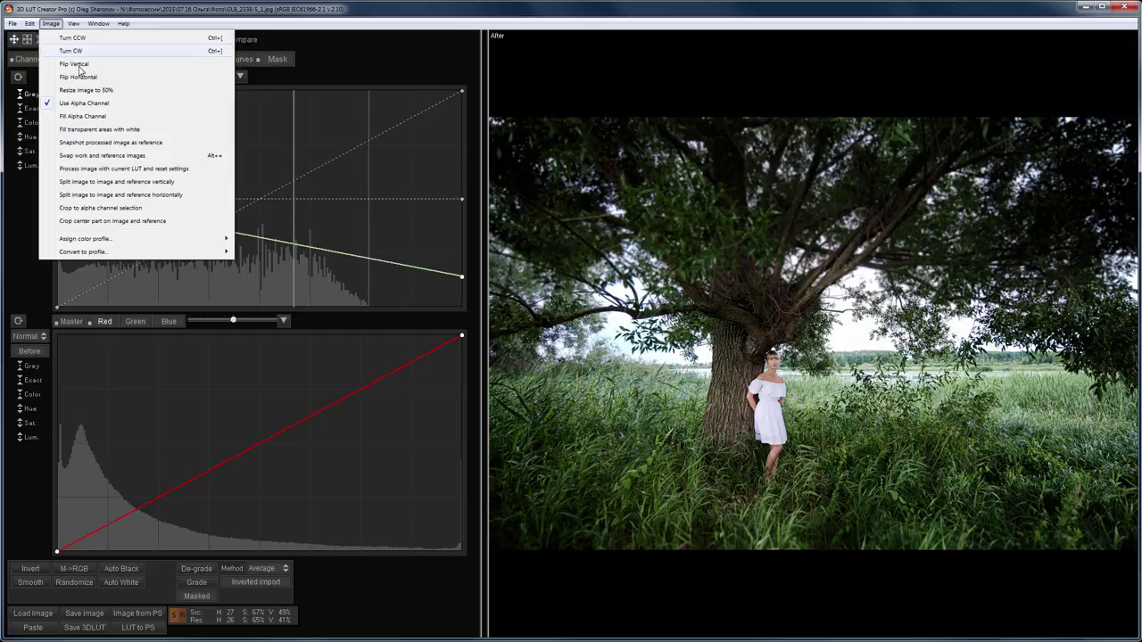
# - Resize the image to 50%, confirm the reduction, and briefly check the History panel
pyautogui.click(100, 91)
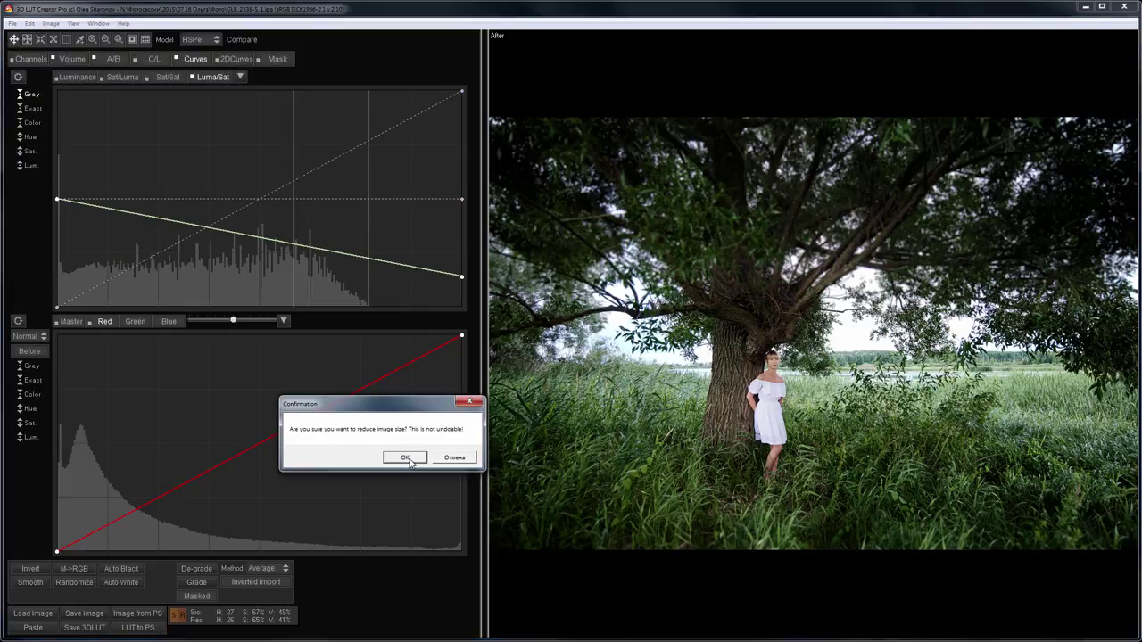
pyautogui.click(406, 458)
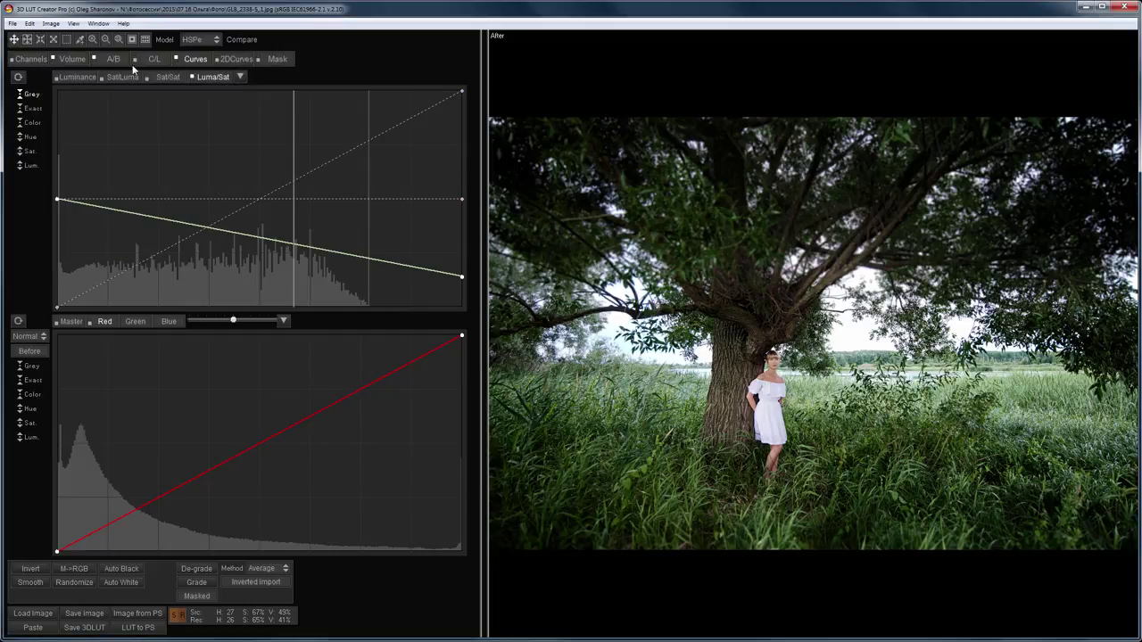
pyautogui.click(98, 23)
pyautogui.click(134, 196)
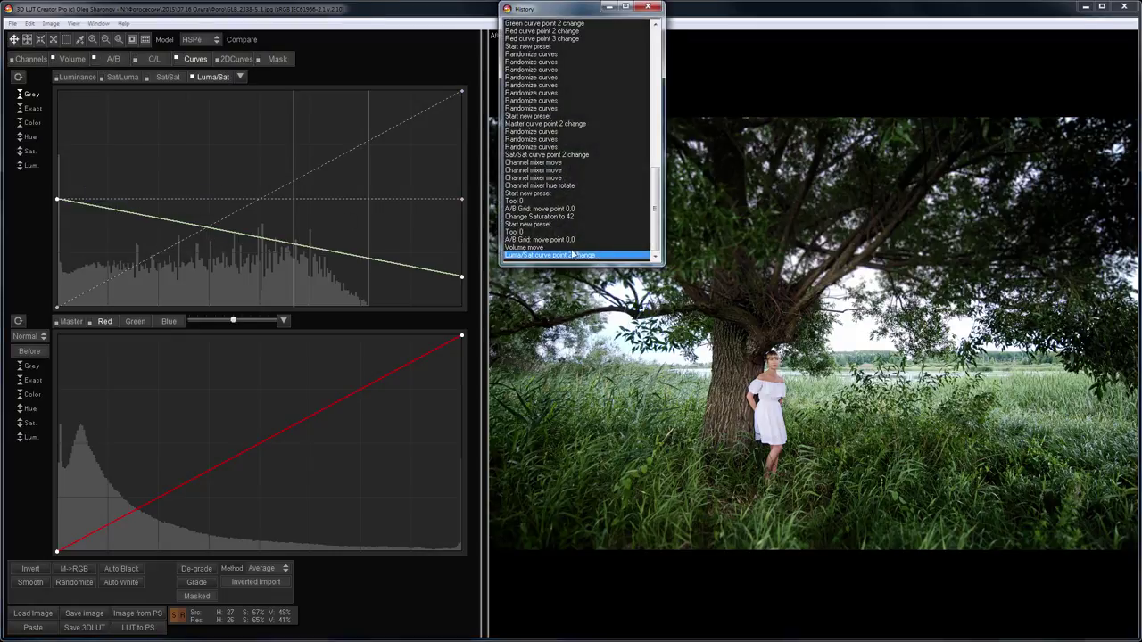
pyautogui.click(650, 8)
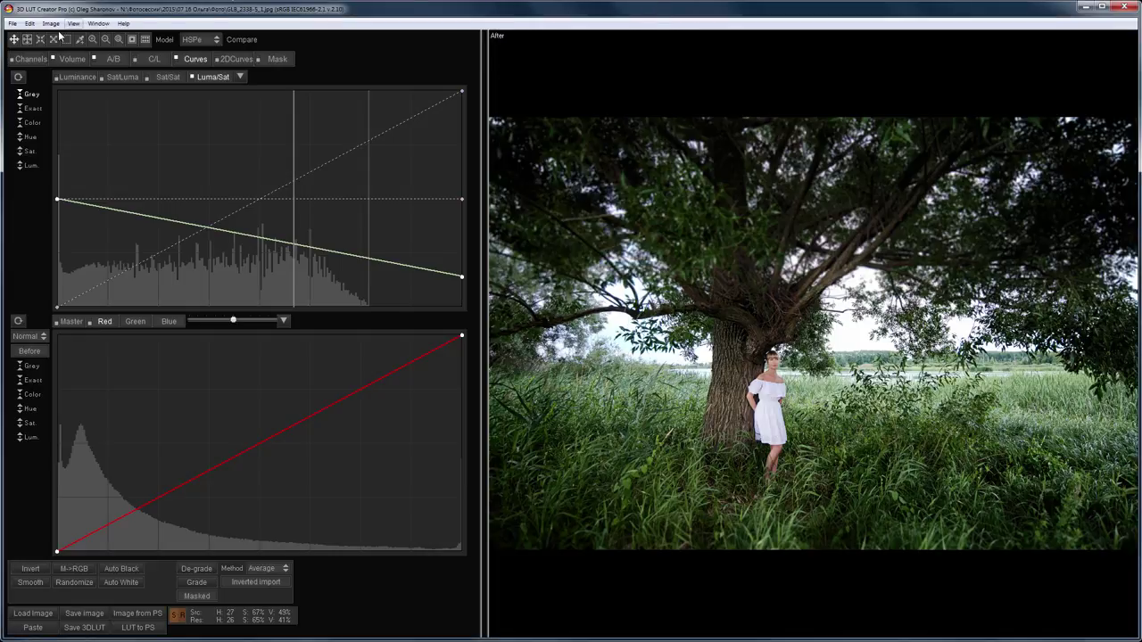
# - Turn on tracking of image colours on the curves
pyautogui.click(50, 24)
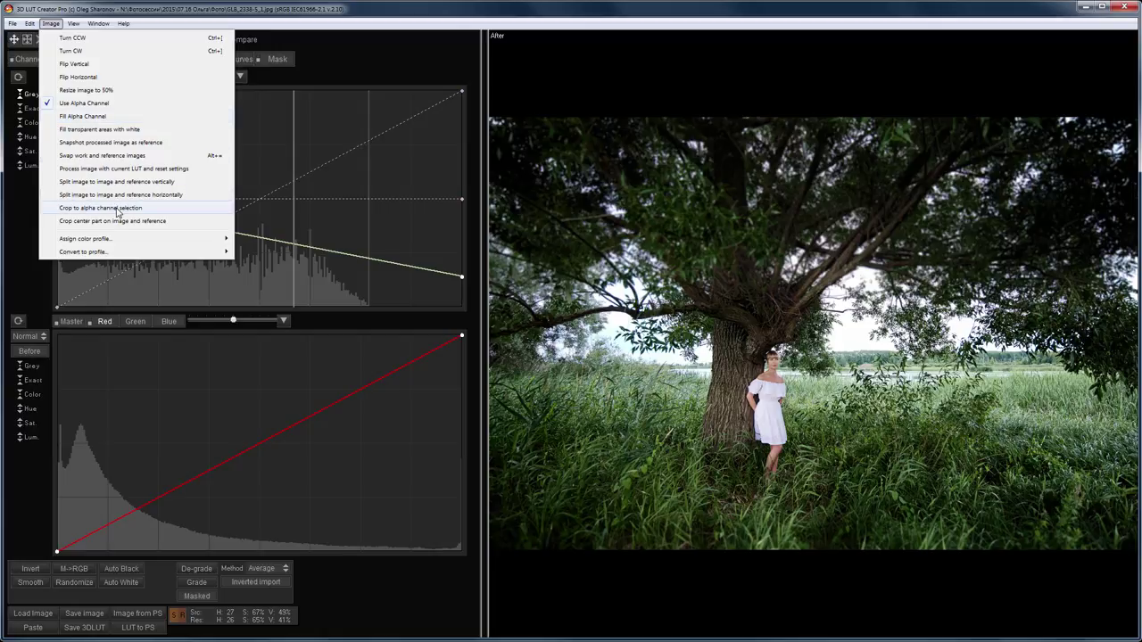
pyautogui.click(231, 9)
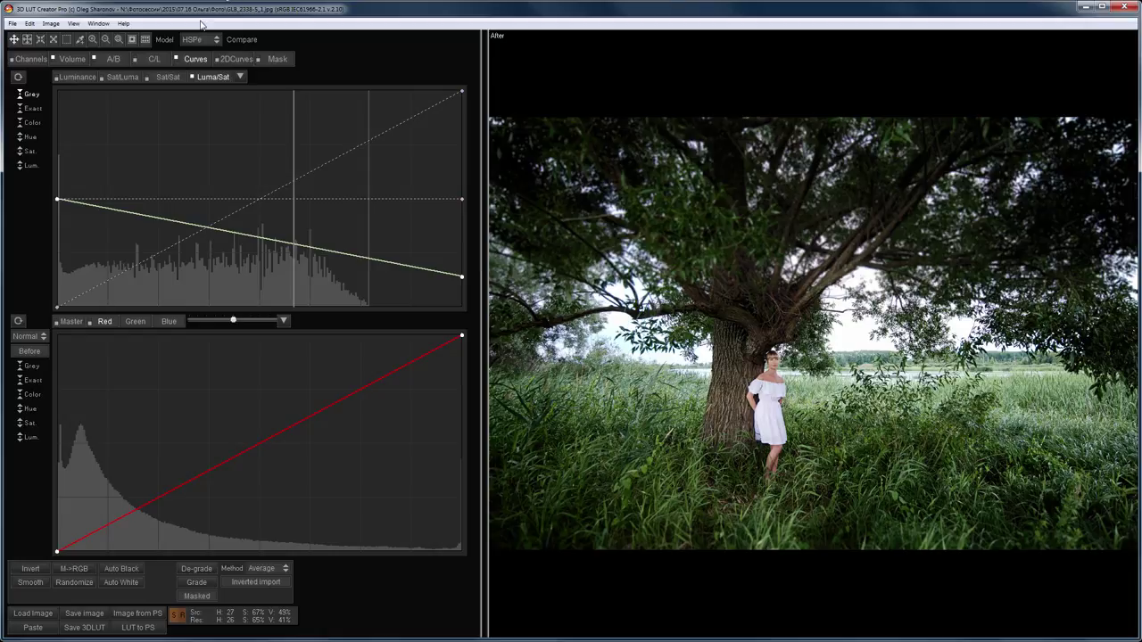
pyautogui.click(133, 40)
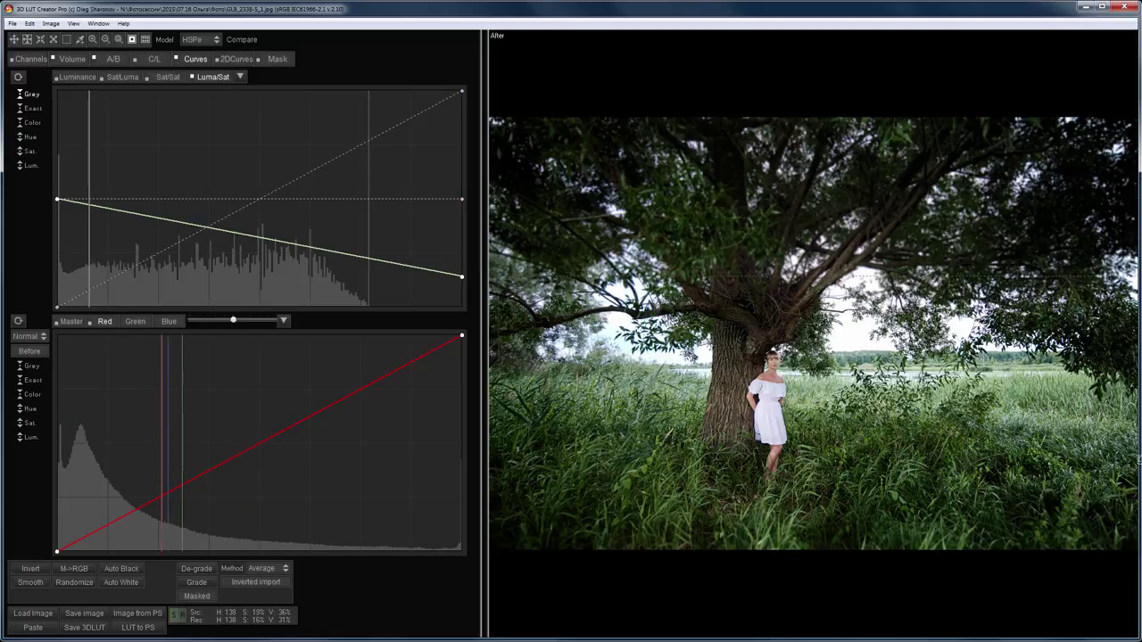
# - Crop the photo to the alpha-channel selection, leaving a wide panoramic strip
pyautogui.click(51, 24)
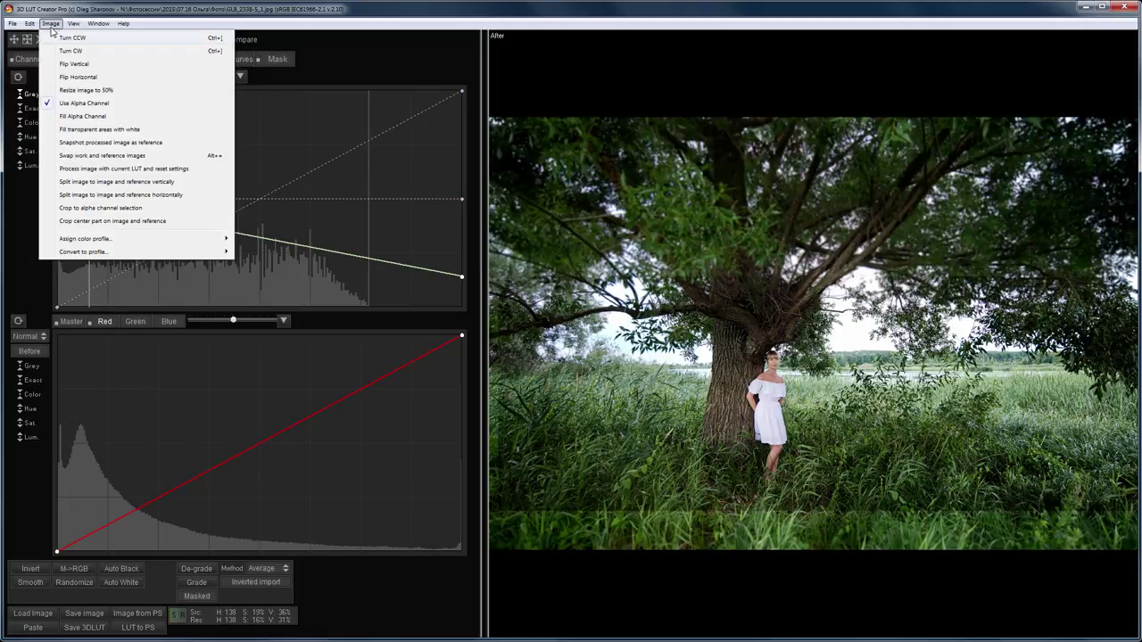
pyautogui.click(91, 208)
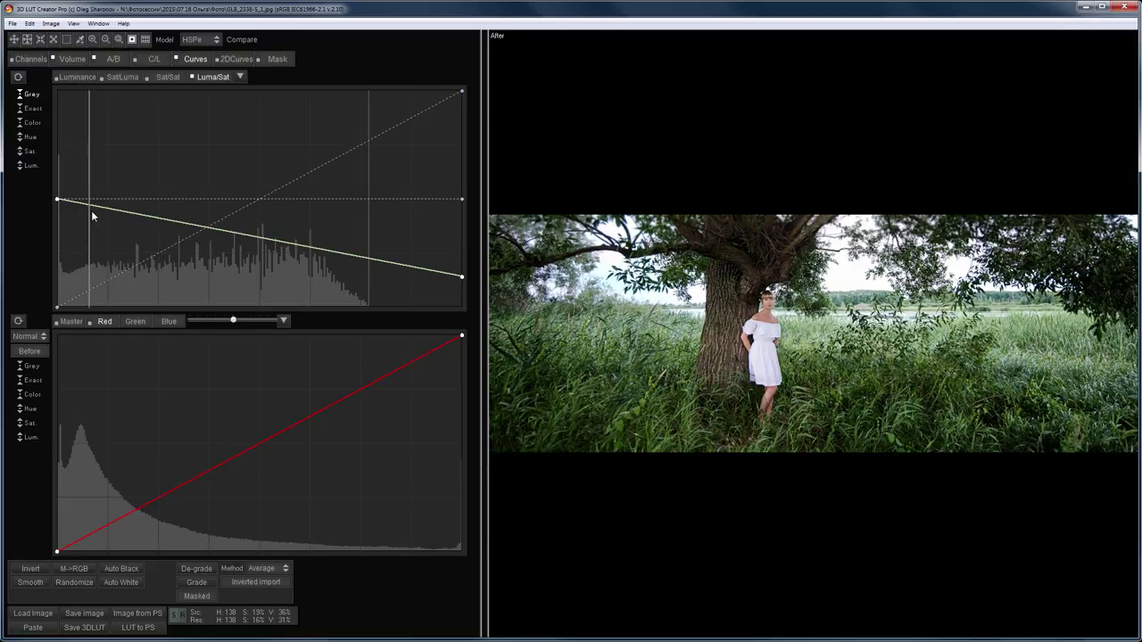
pyautogui.click(51, 23)
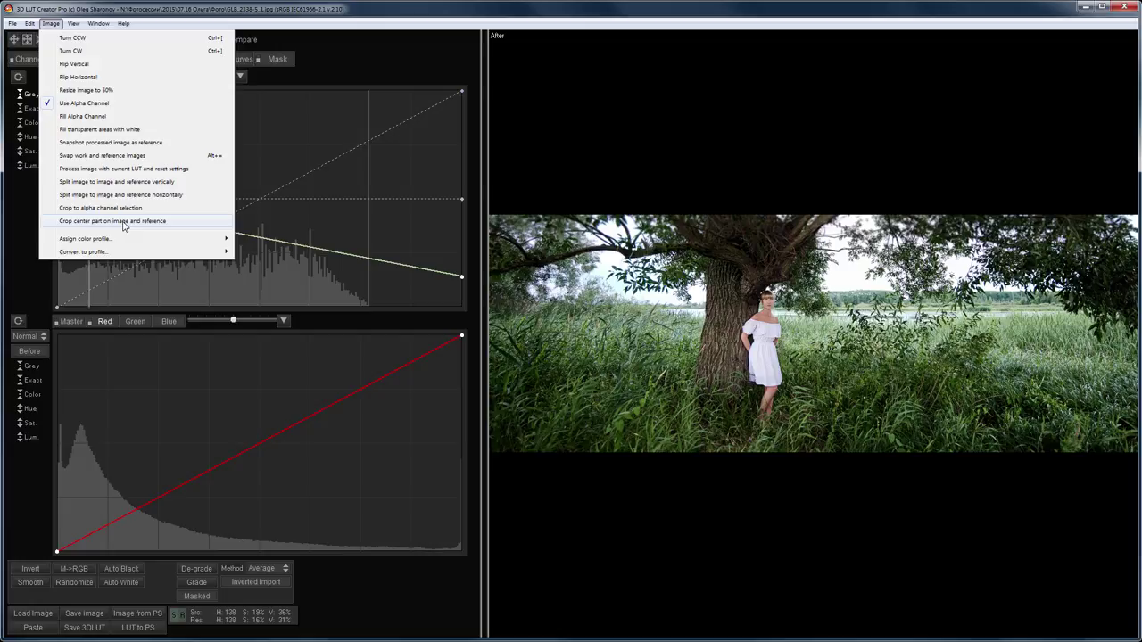
# - Assign ProPhoto RGB, then sRGB Linear, then the built-in sRGB profile to the photo
pyautogui.moveTo(111, 241)
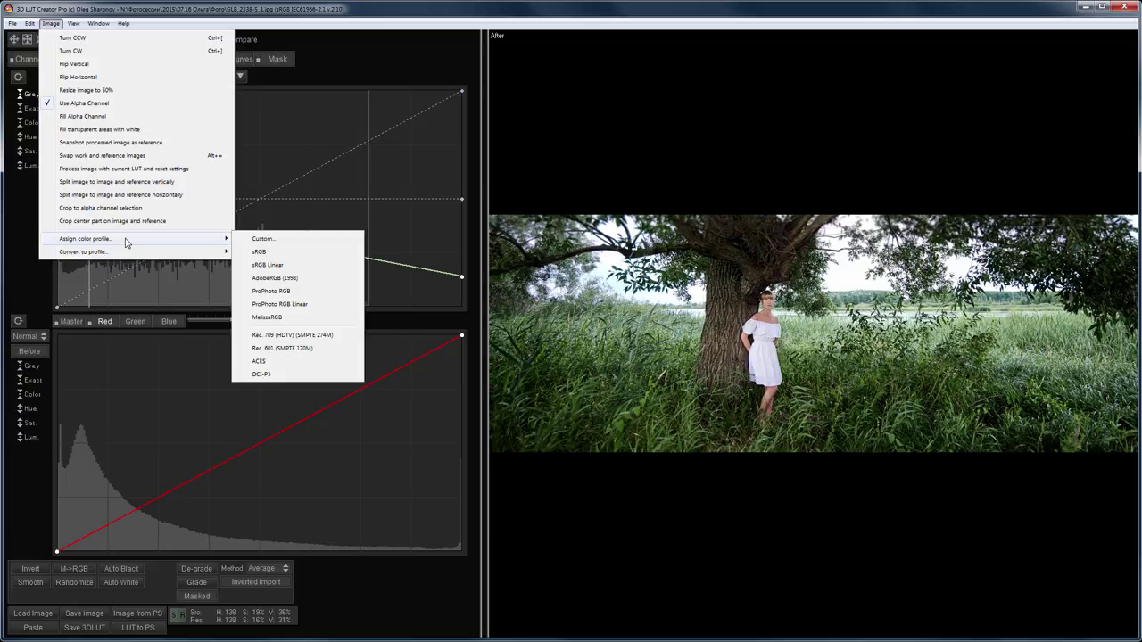
pyautogui.click(280, 291)
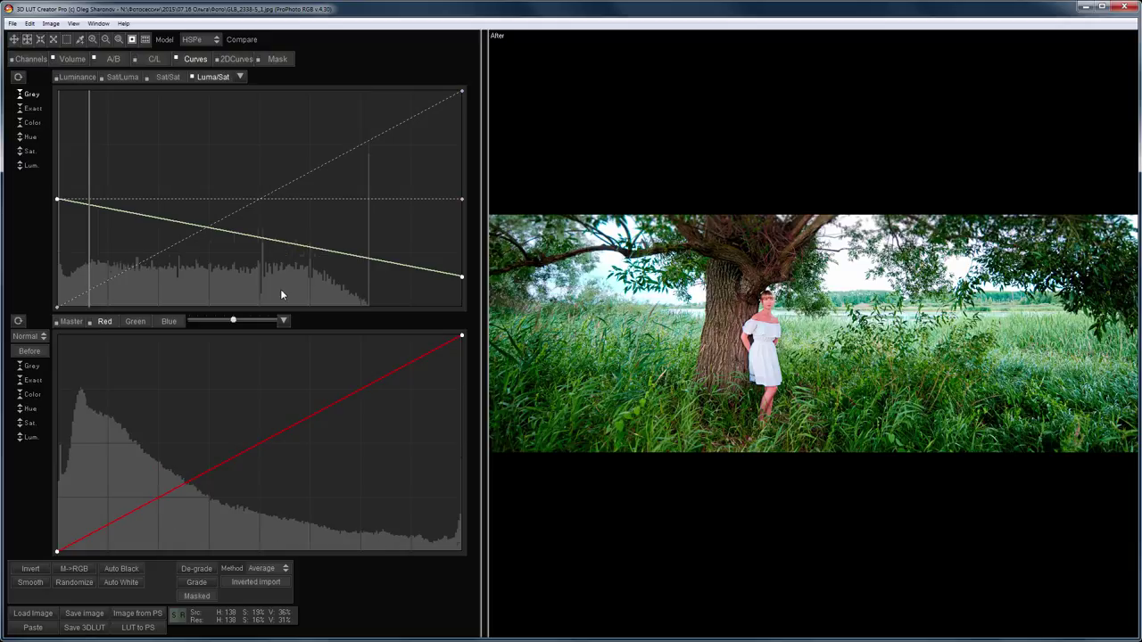
pyautogui.click(49, 24)
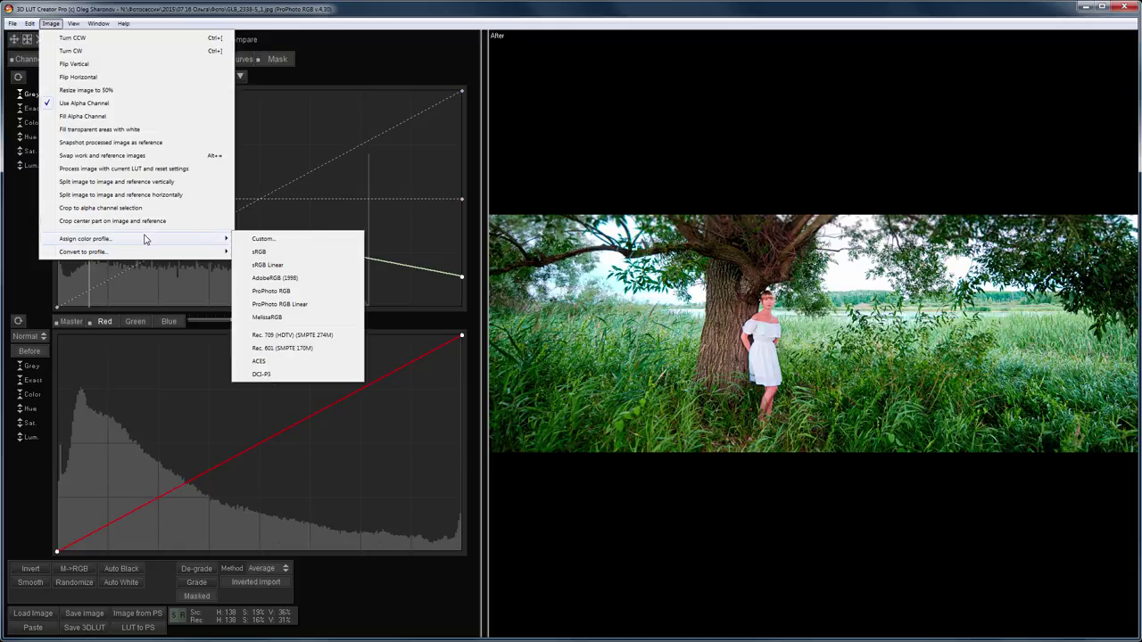
pyautogui.click(285, 266)
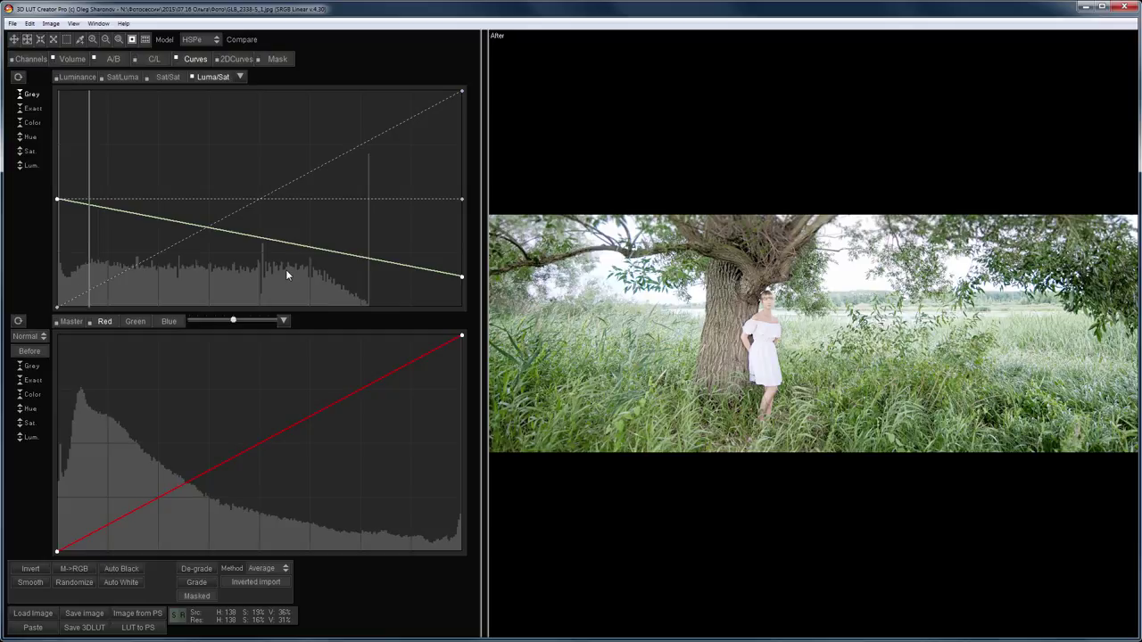
pyautogui.click(50, 24)
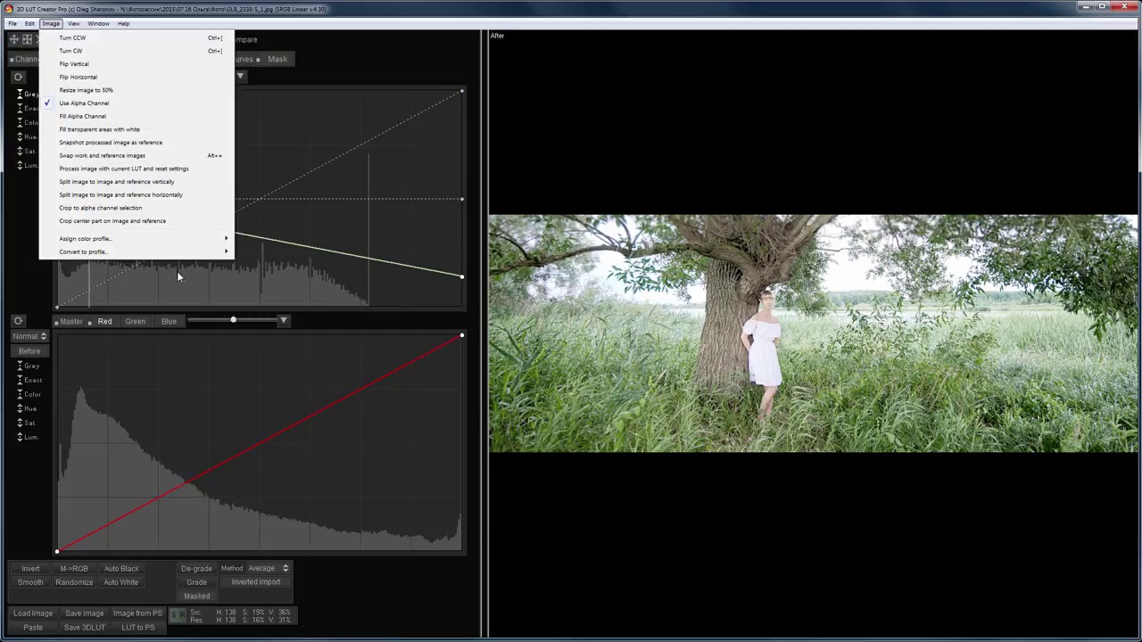
pyautogui.moveTo(219, 239)
pyautogui.click(264, 253)
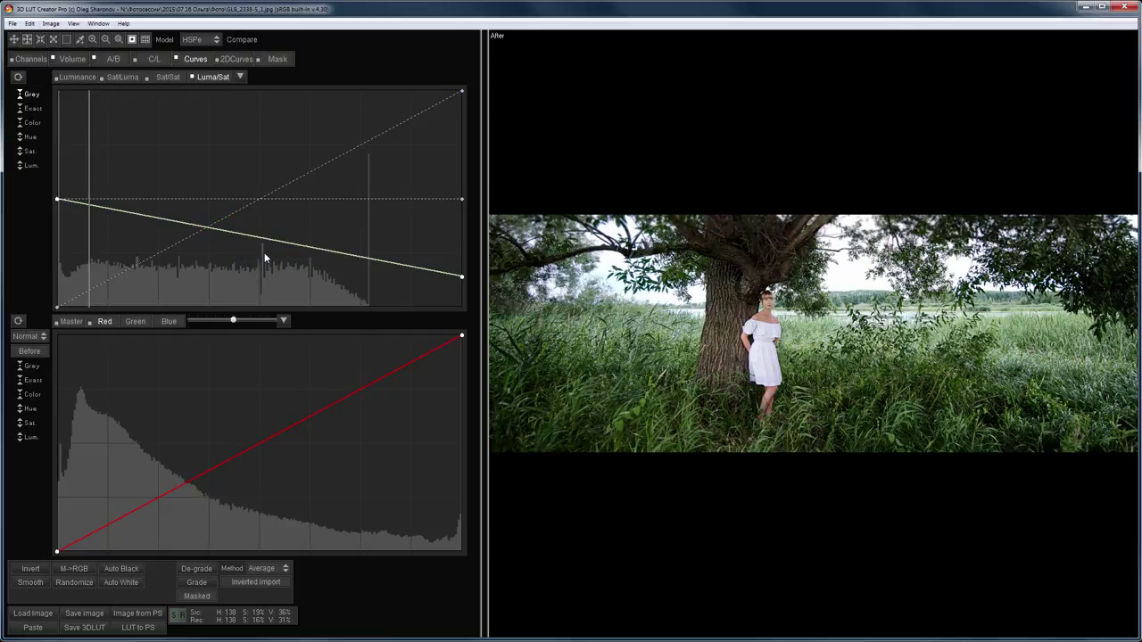
# - Convert the photo to sRGB Linear, then to MelissaRGB
pyautogui.click(50, 23)
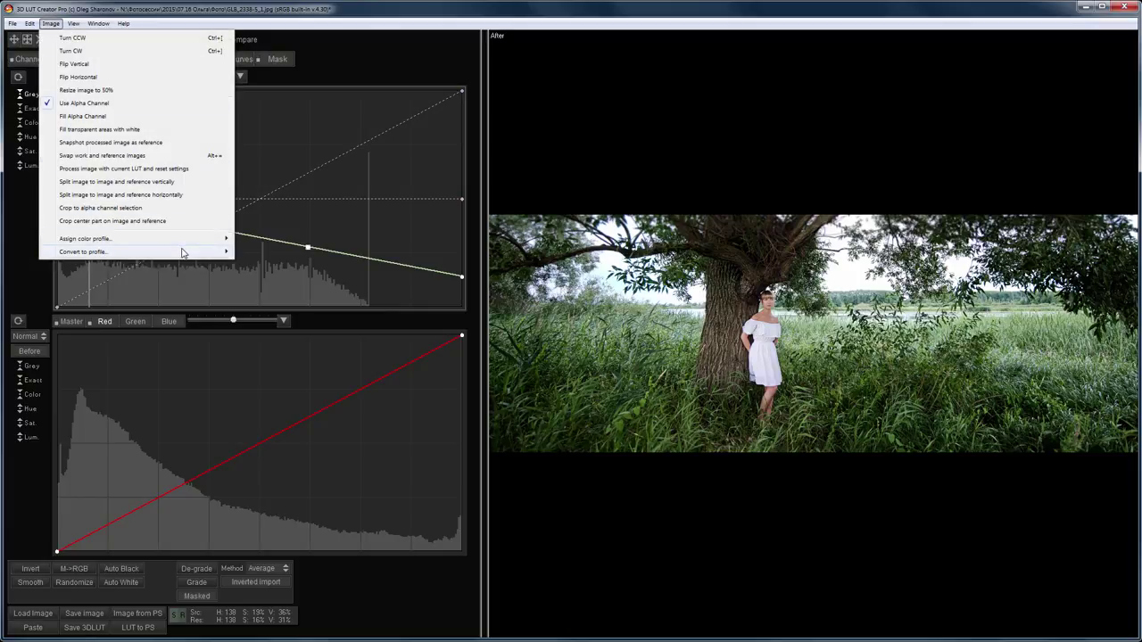
pyautogui.moveTo(184, 252)
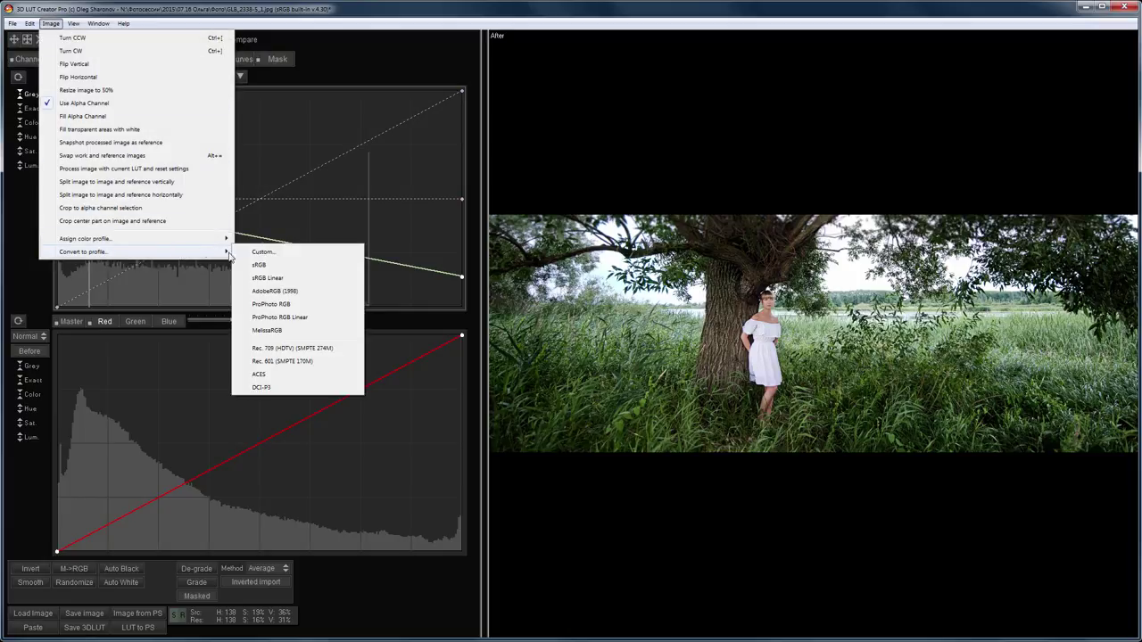
pyautogui.click(273, 277)
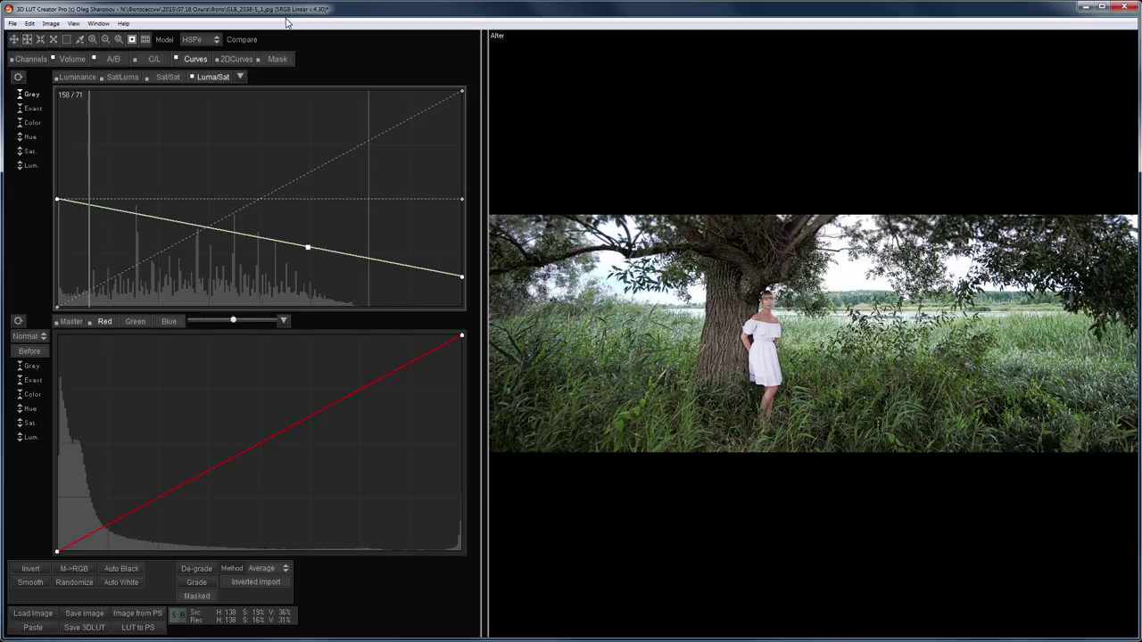
pyautogui.click(51, 23)
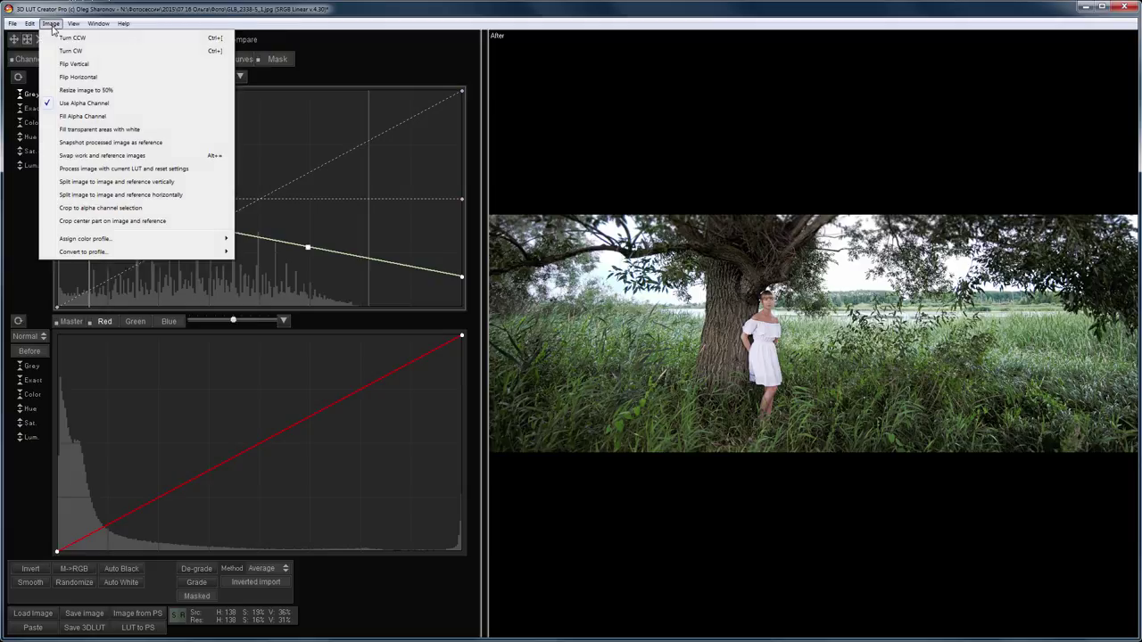
pyautogui.moveTo(143, 252)
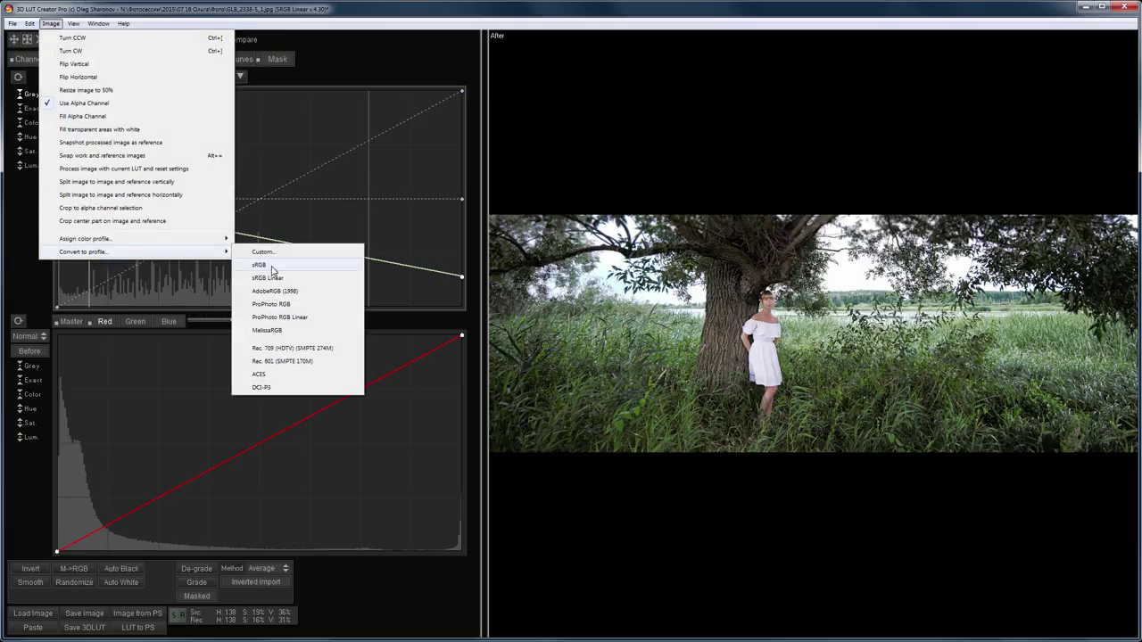
pyautogui.click(272, 330)
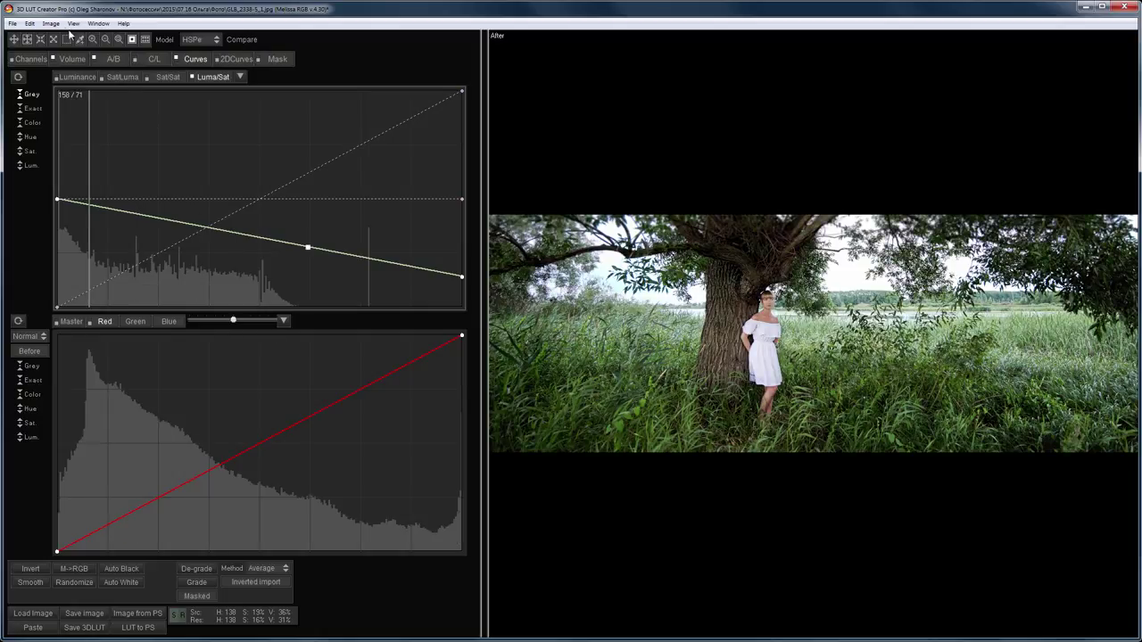
pyautogui.click(12, 23)
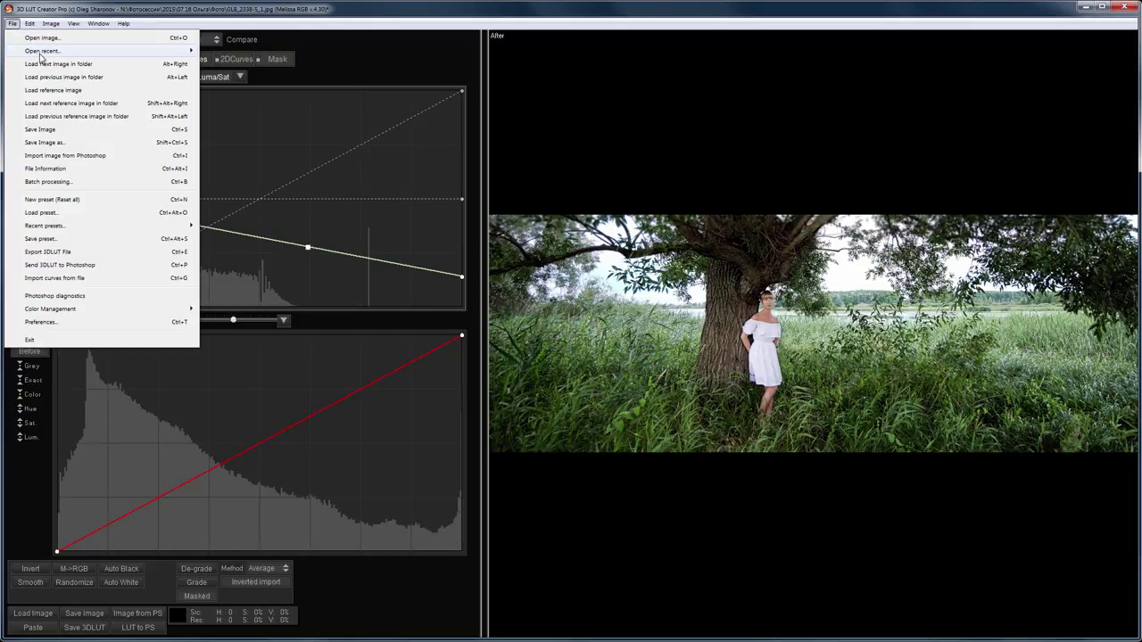
# - Reopen the uncropped tree-and-woman photo from Open recent, tagged sRGB IEC61966-2.1
pyautogui.moveTo(43, 51)
pyautogui.click(217, 53)
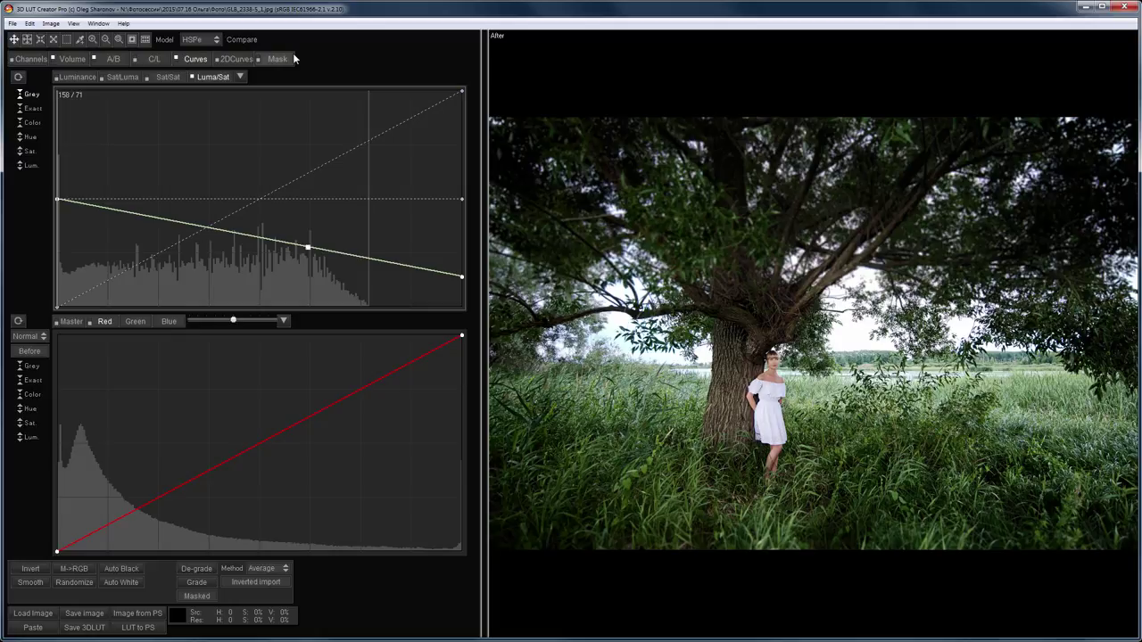
# - With comparison on, shift the RGB Matrix triangle so blue mixes at R -10.1%, G 34.9%, B 75.3%
pyautogui.press('c')
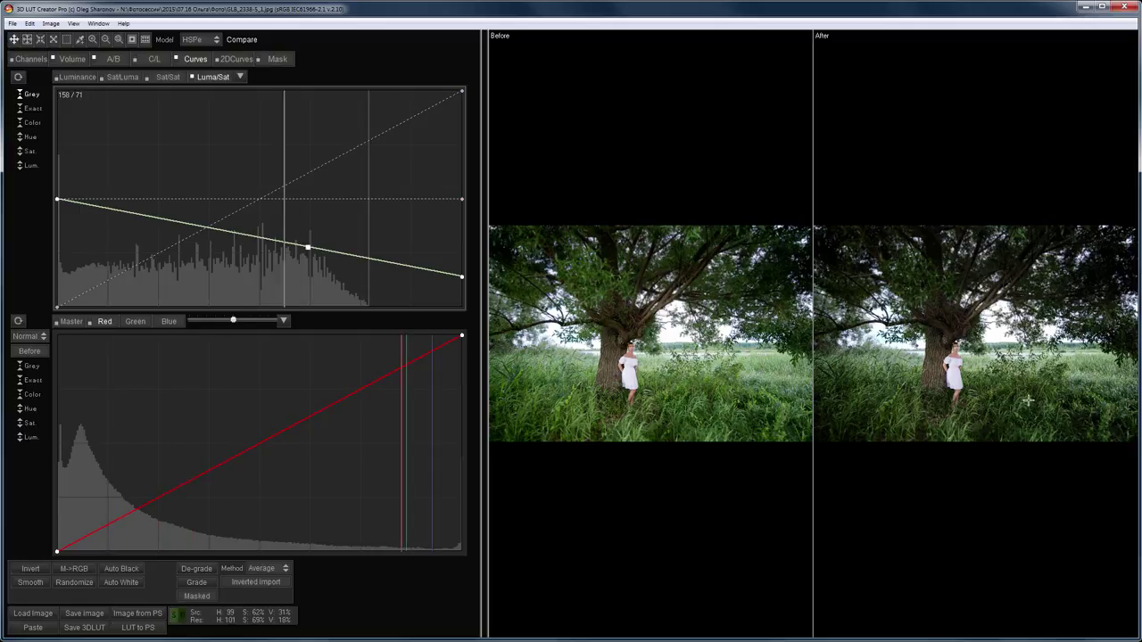
pyautogui.click(30, 59)
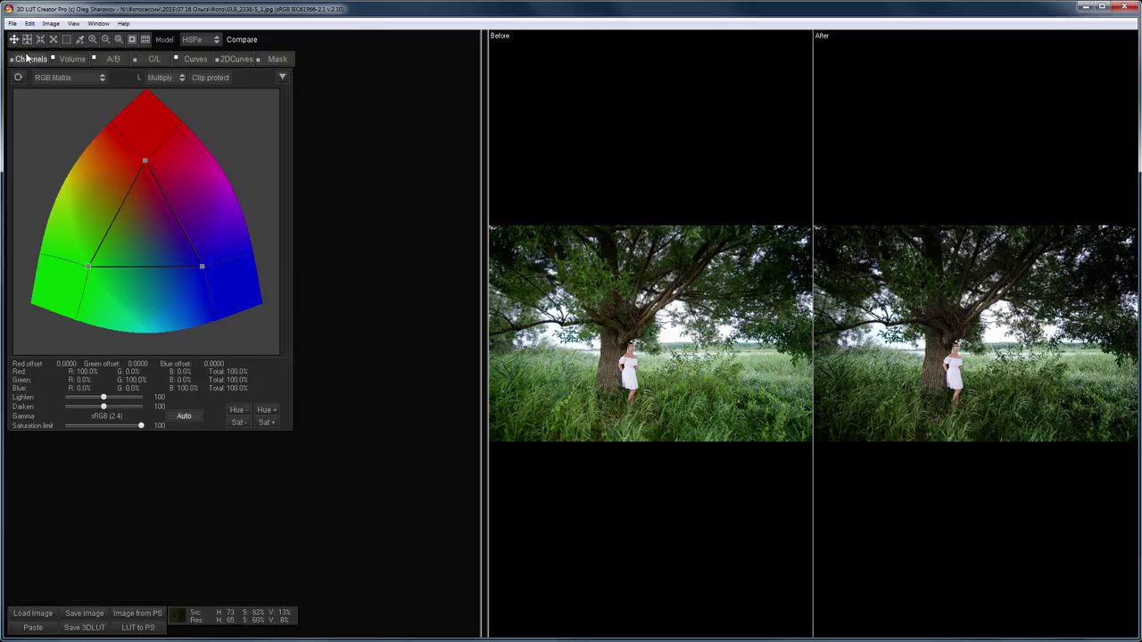
pyautogui.moveTo(170, 204); pyautogui.dragTo(250, 295)
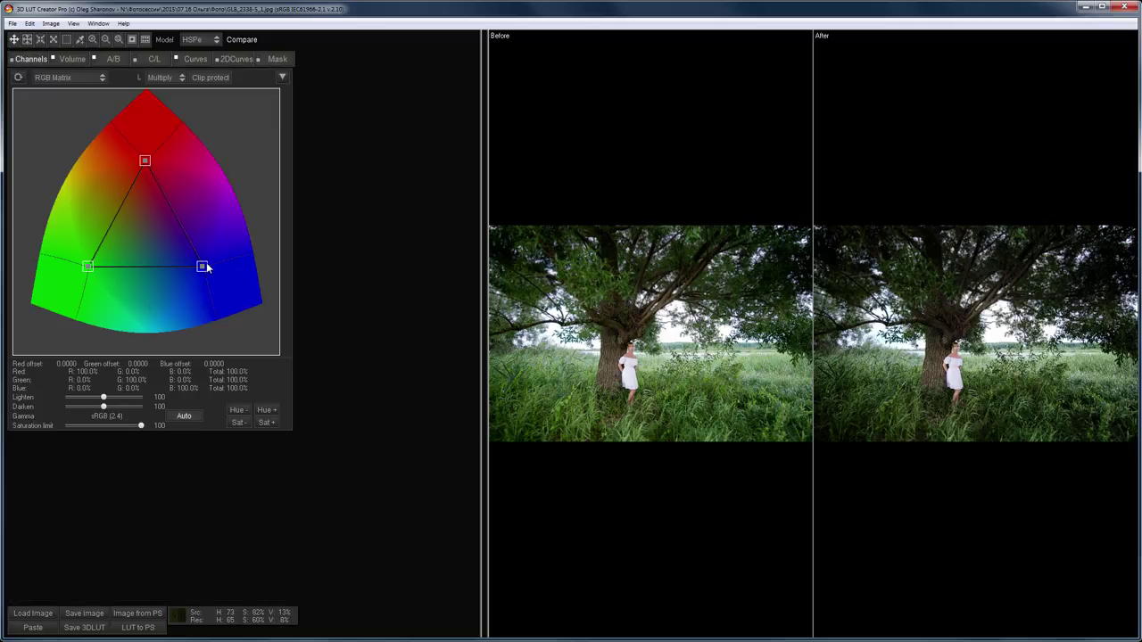
pyautogui.moveTo(204, 266); pyautogui.dragTo(179, 280)
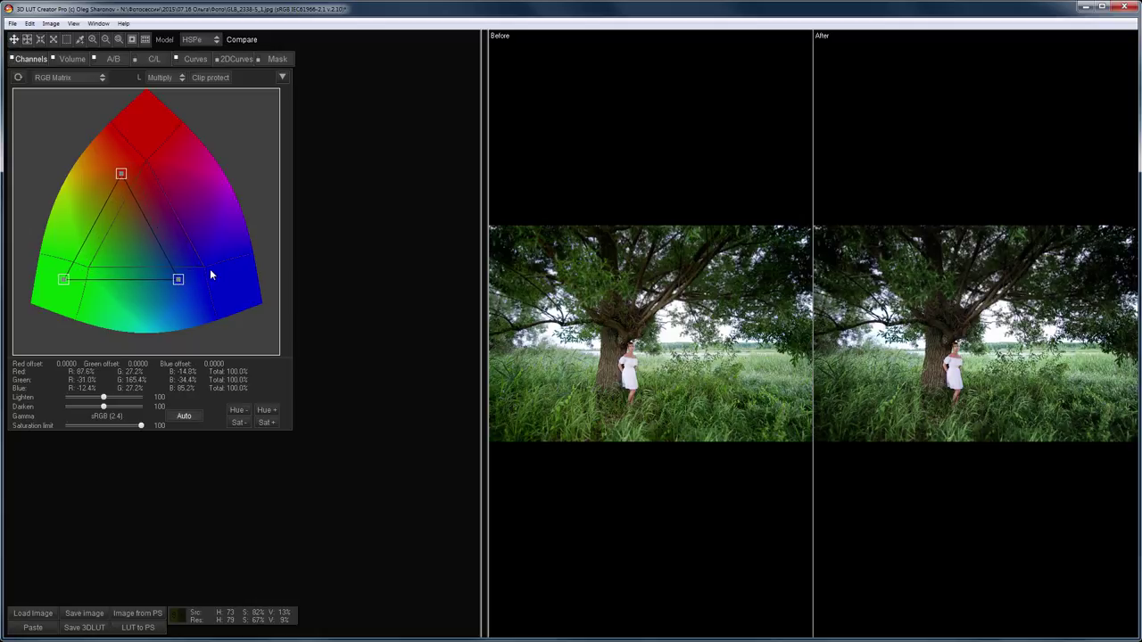
pyautogui.click(179, 279)
pyautogui.moveTo(183, 279); pyautogui.dragTo(171, 281)
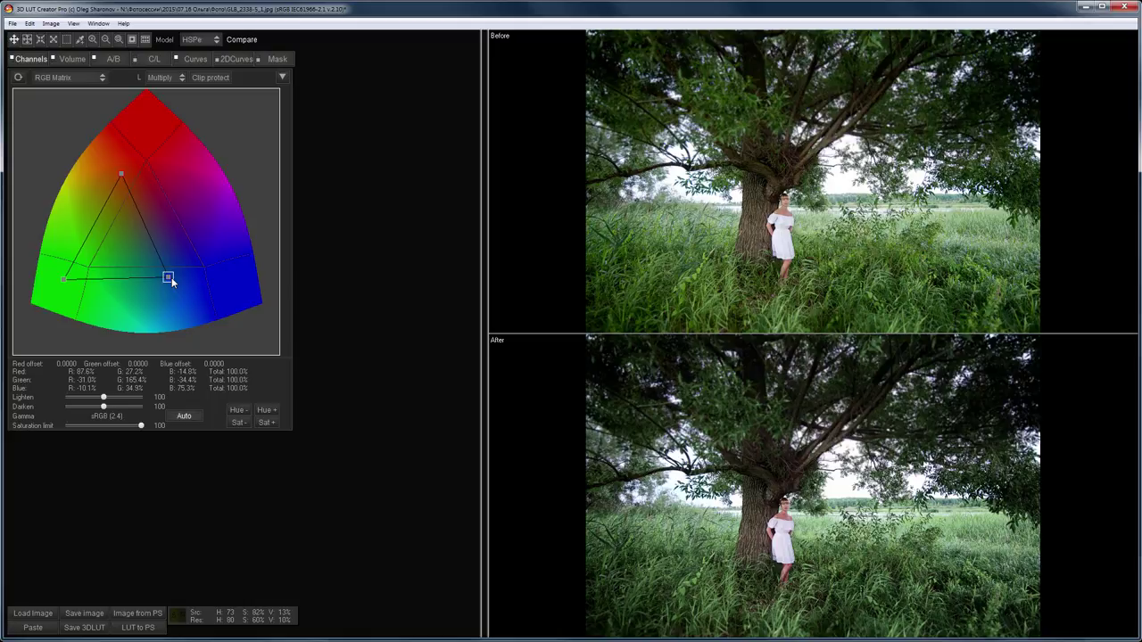
# - Cycle the compare layouts until before and after show as one split image
pyautogui.press('Tab')
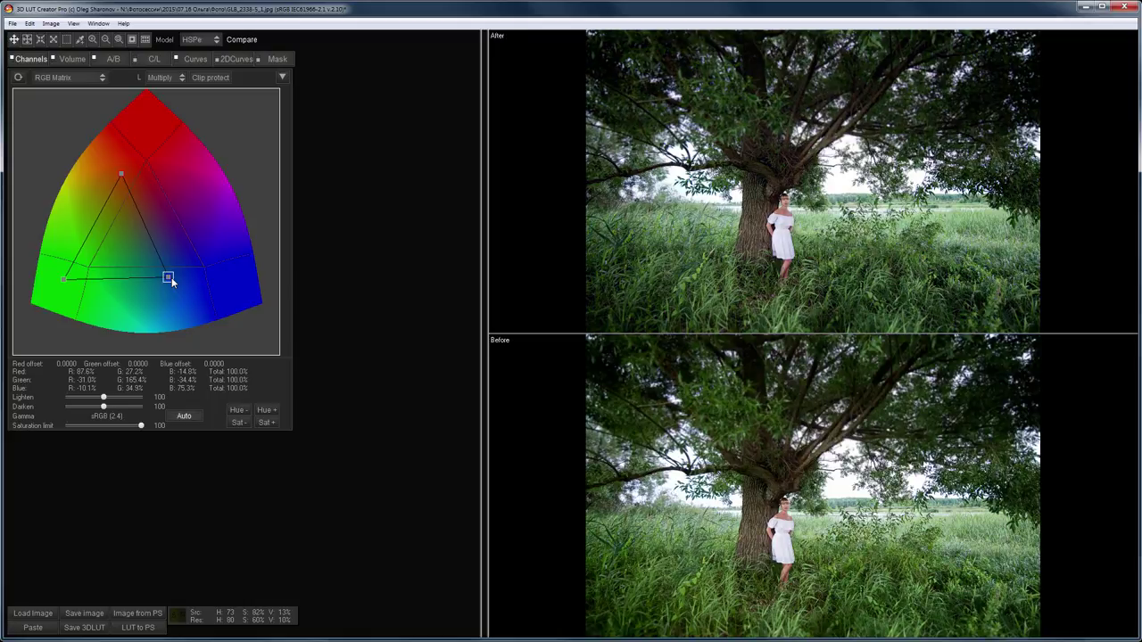
pyautogui.press('Tab')
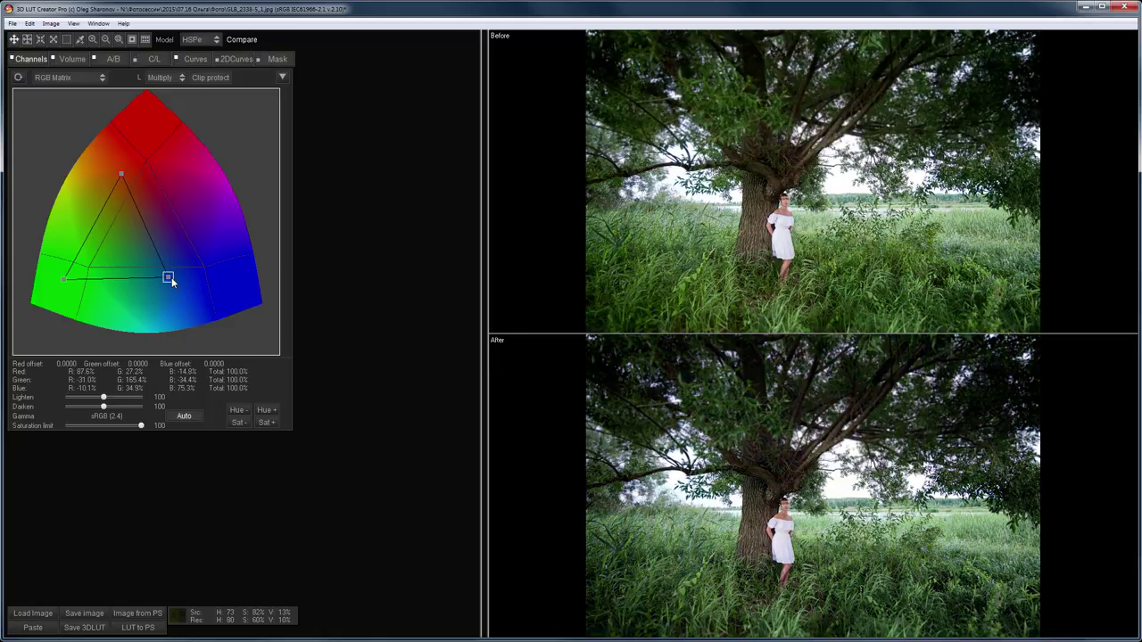
pyautogui.press('Tab')
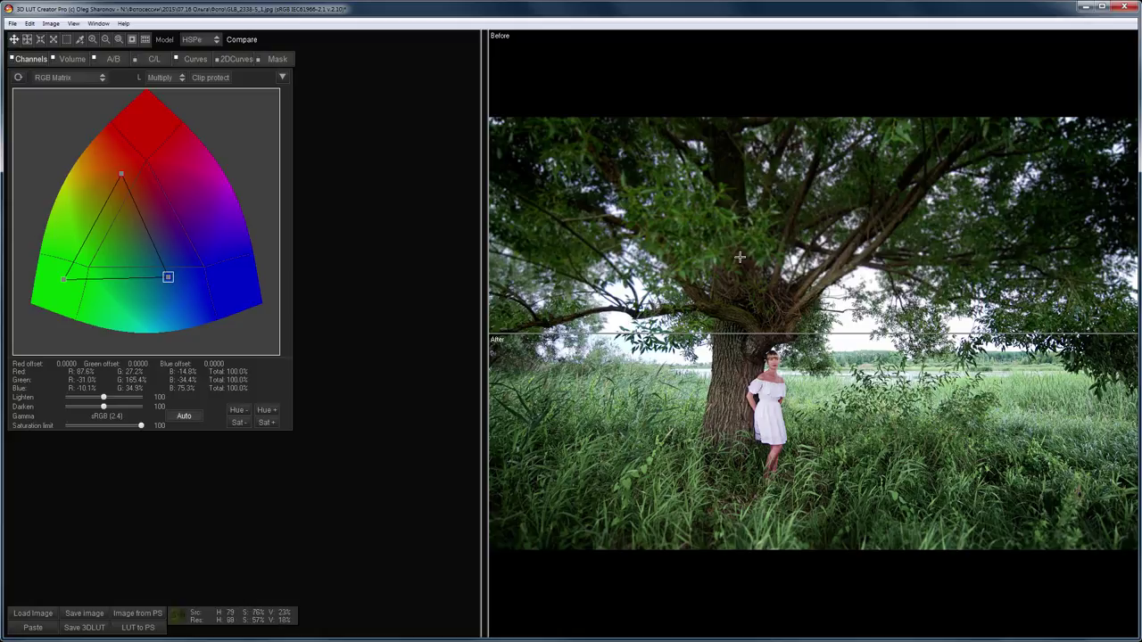
# - Split the comparison left/right, compare against the reference portrait, then turn comparison off
pyautogui.click(663, 404)
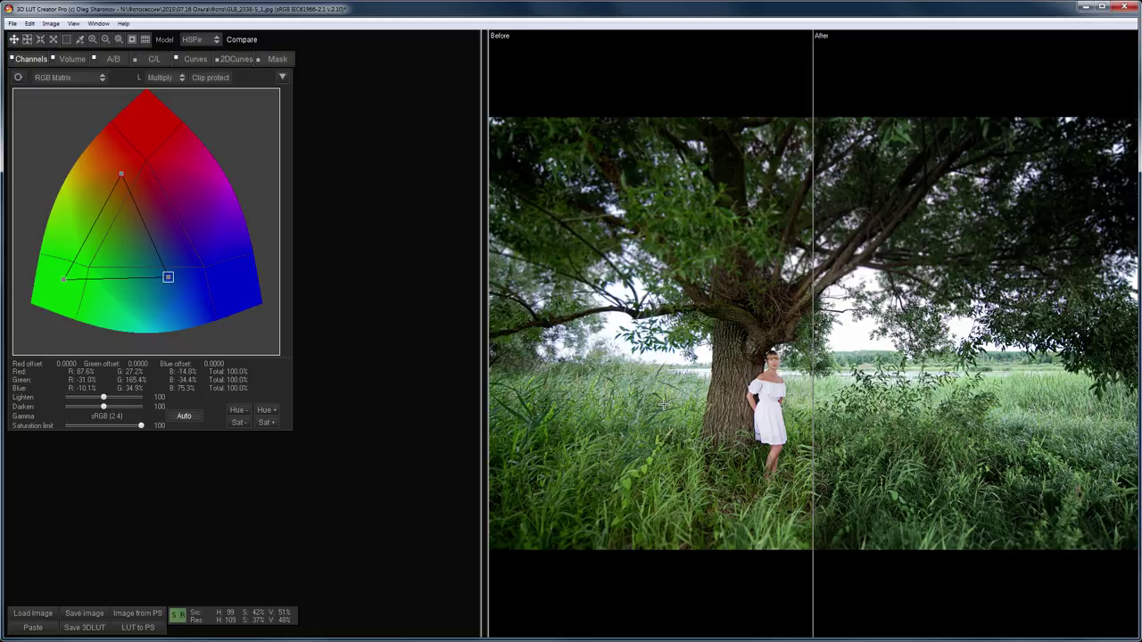
pyautogui.click(664, 404)
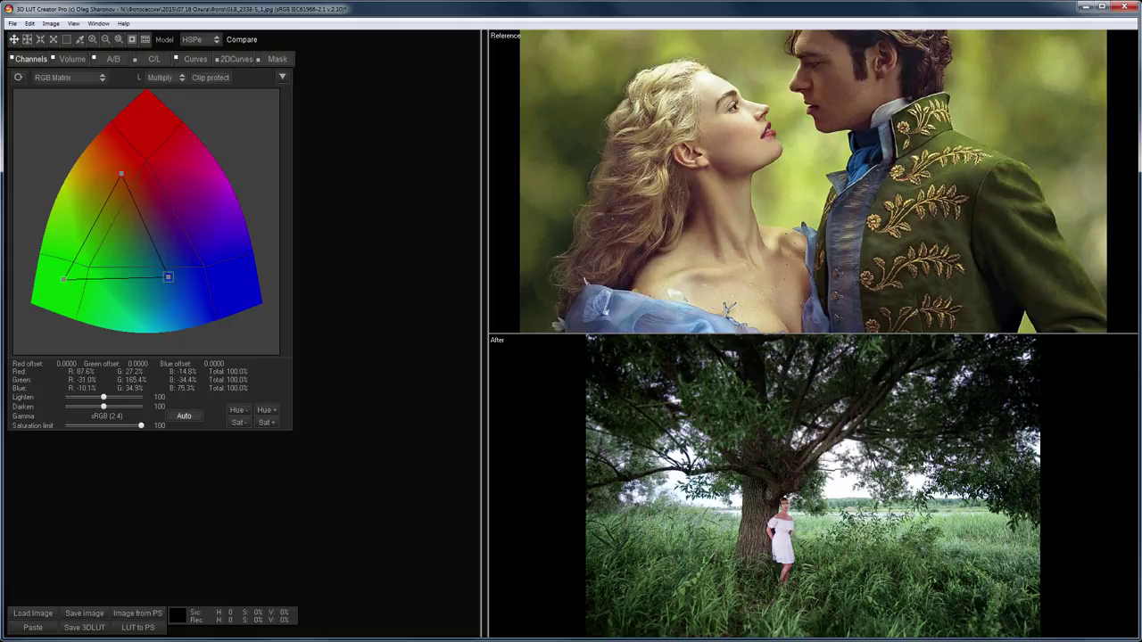
pyautogui.press('c')
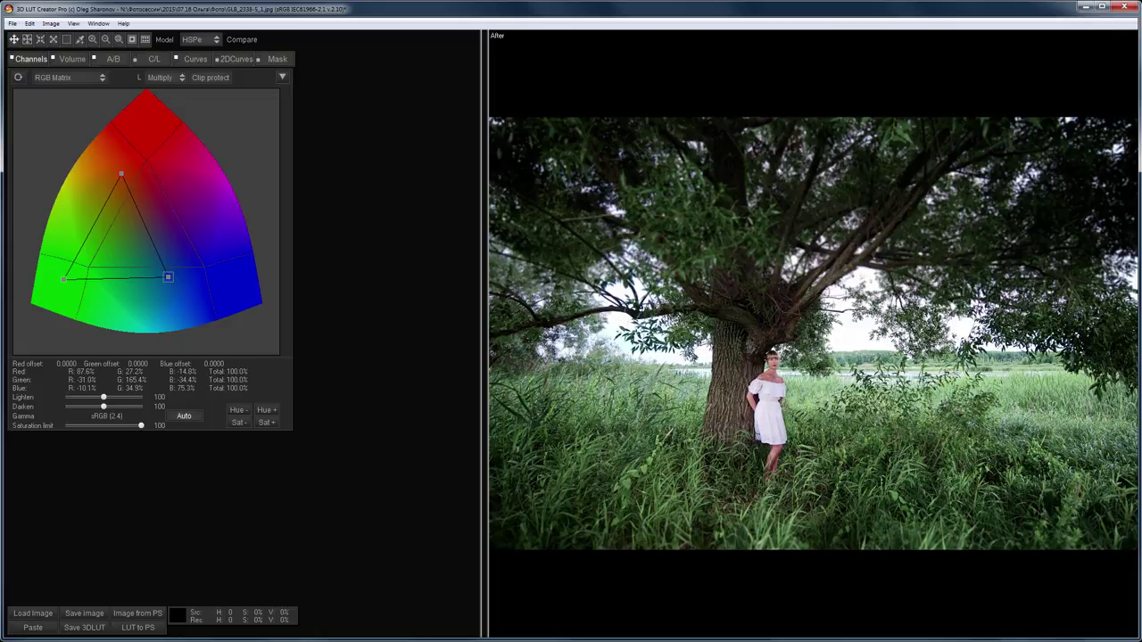